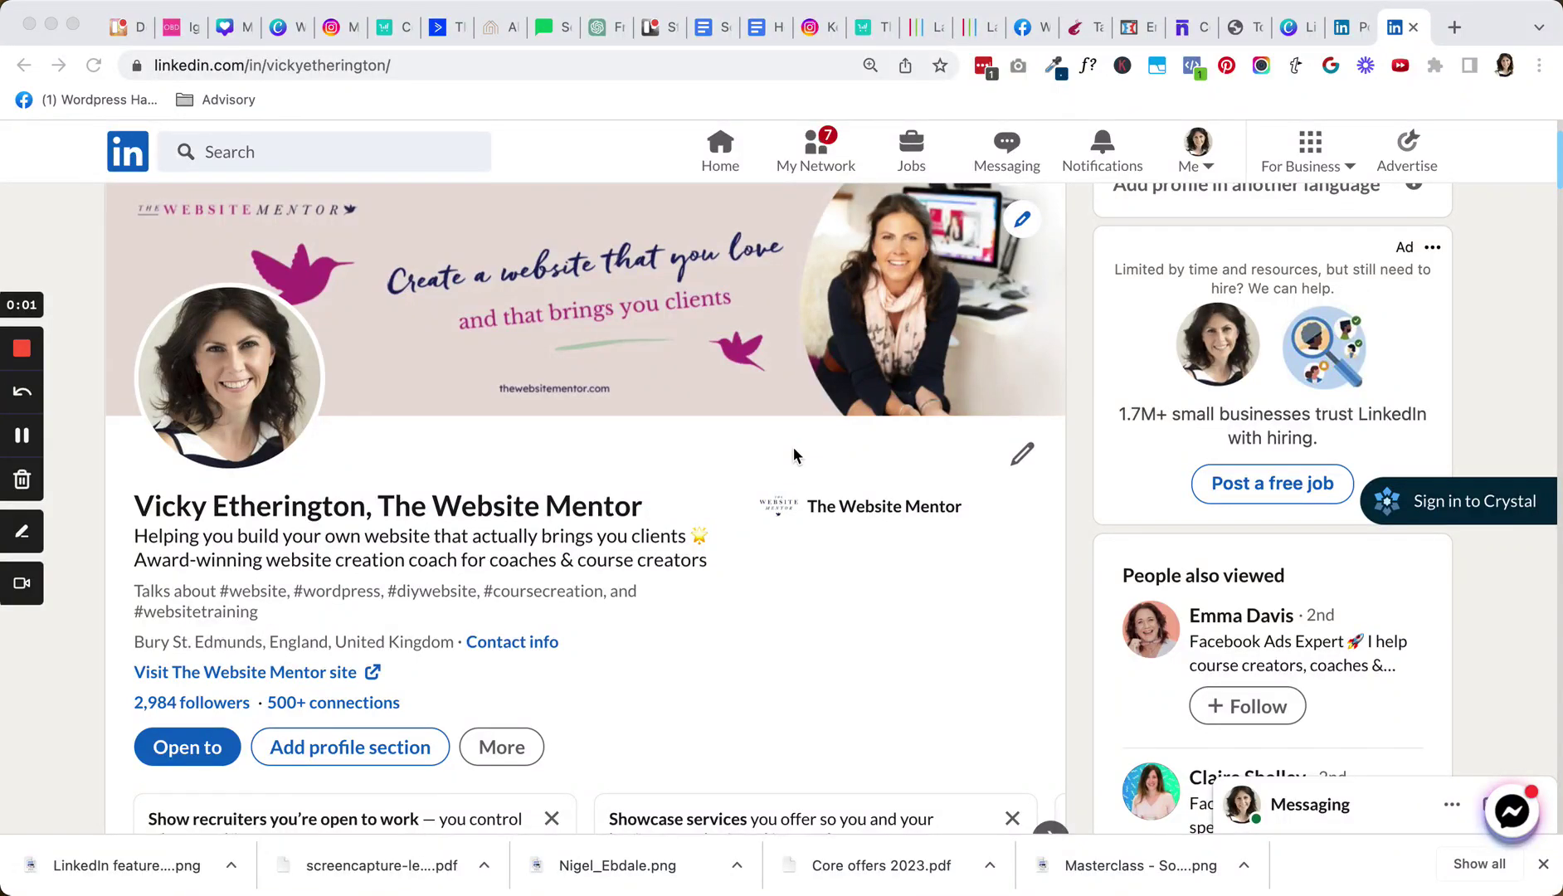
# - Scroll to the LinkedIn Featured section and look at its add options without picking one
pyautogui.scroll(-10, 774, 499)
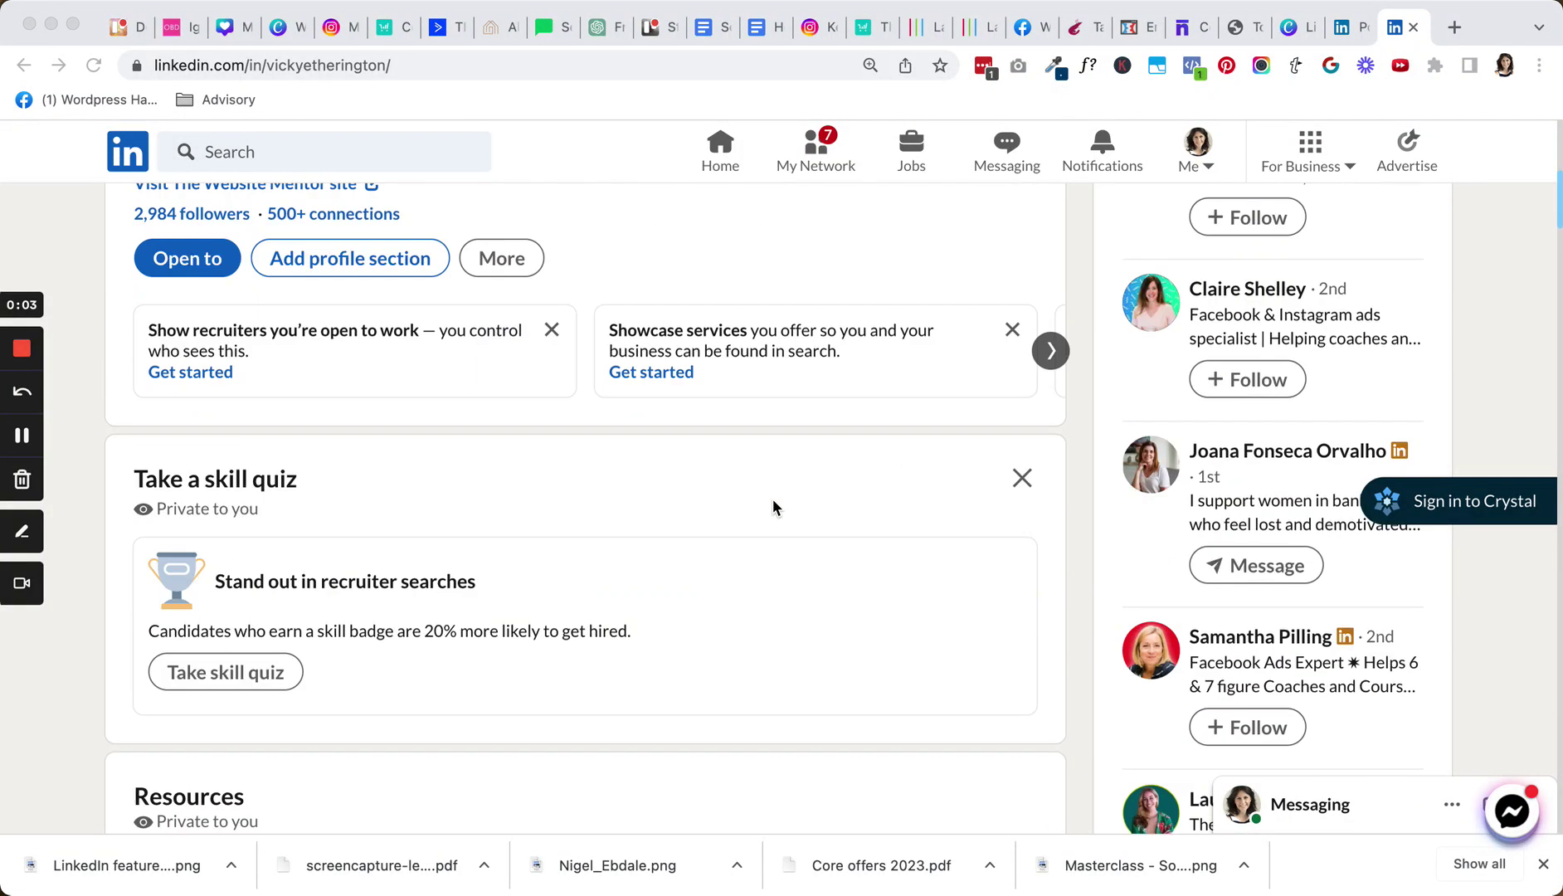
pyautogui.scroll(-10, 774, 499)
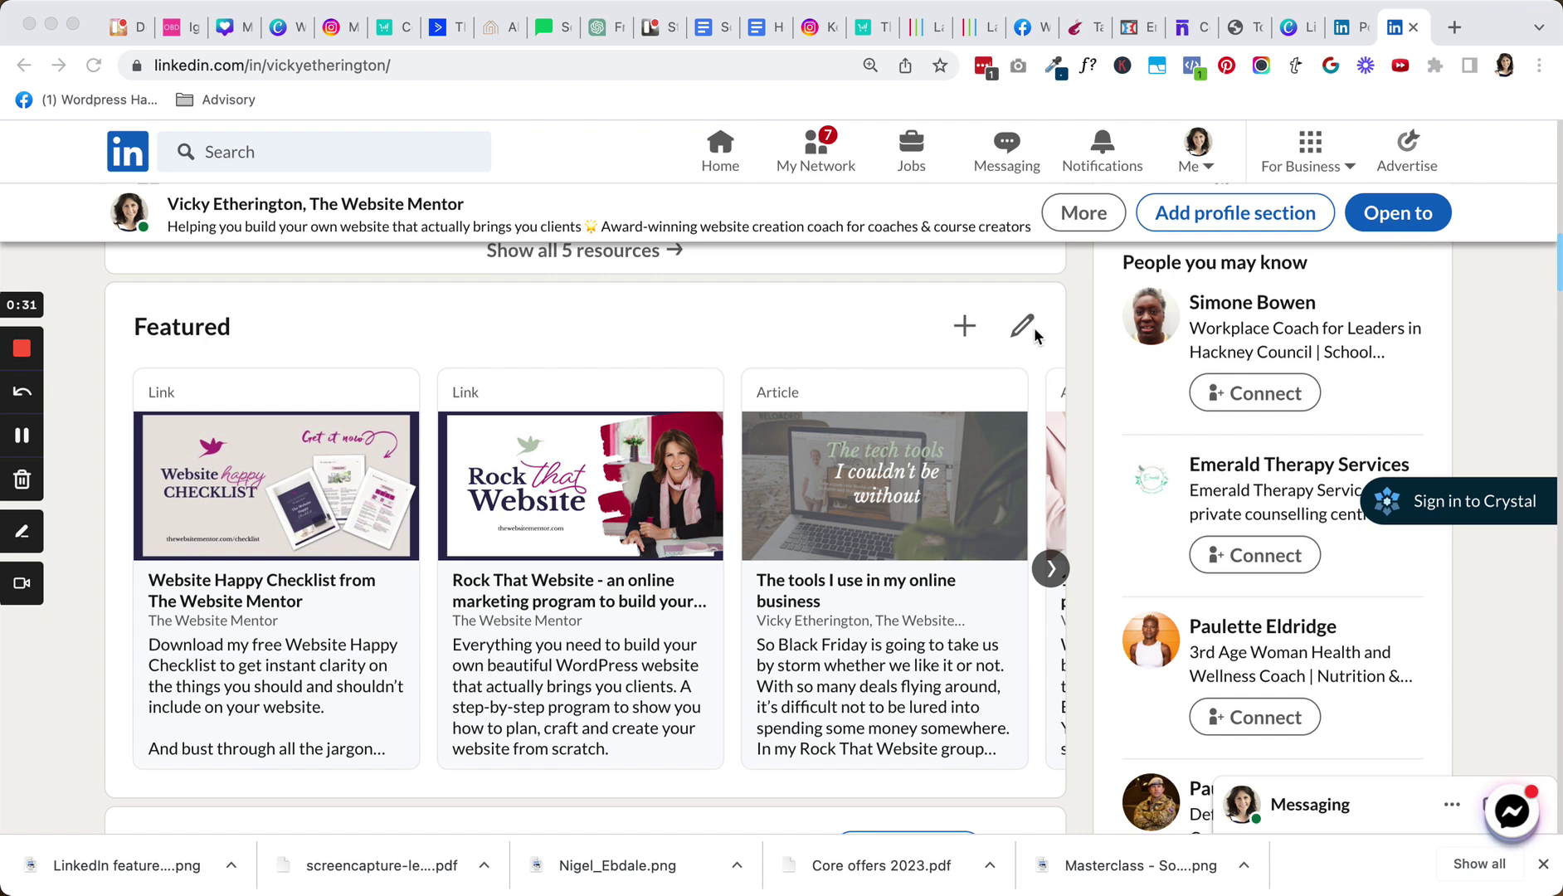
pyautogui.click(965, 336)
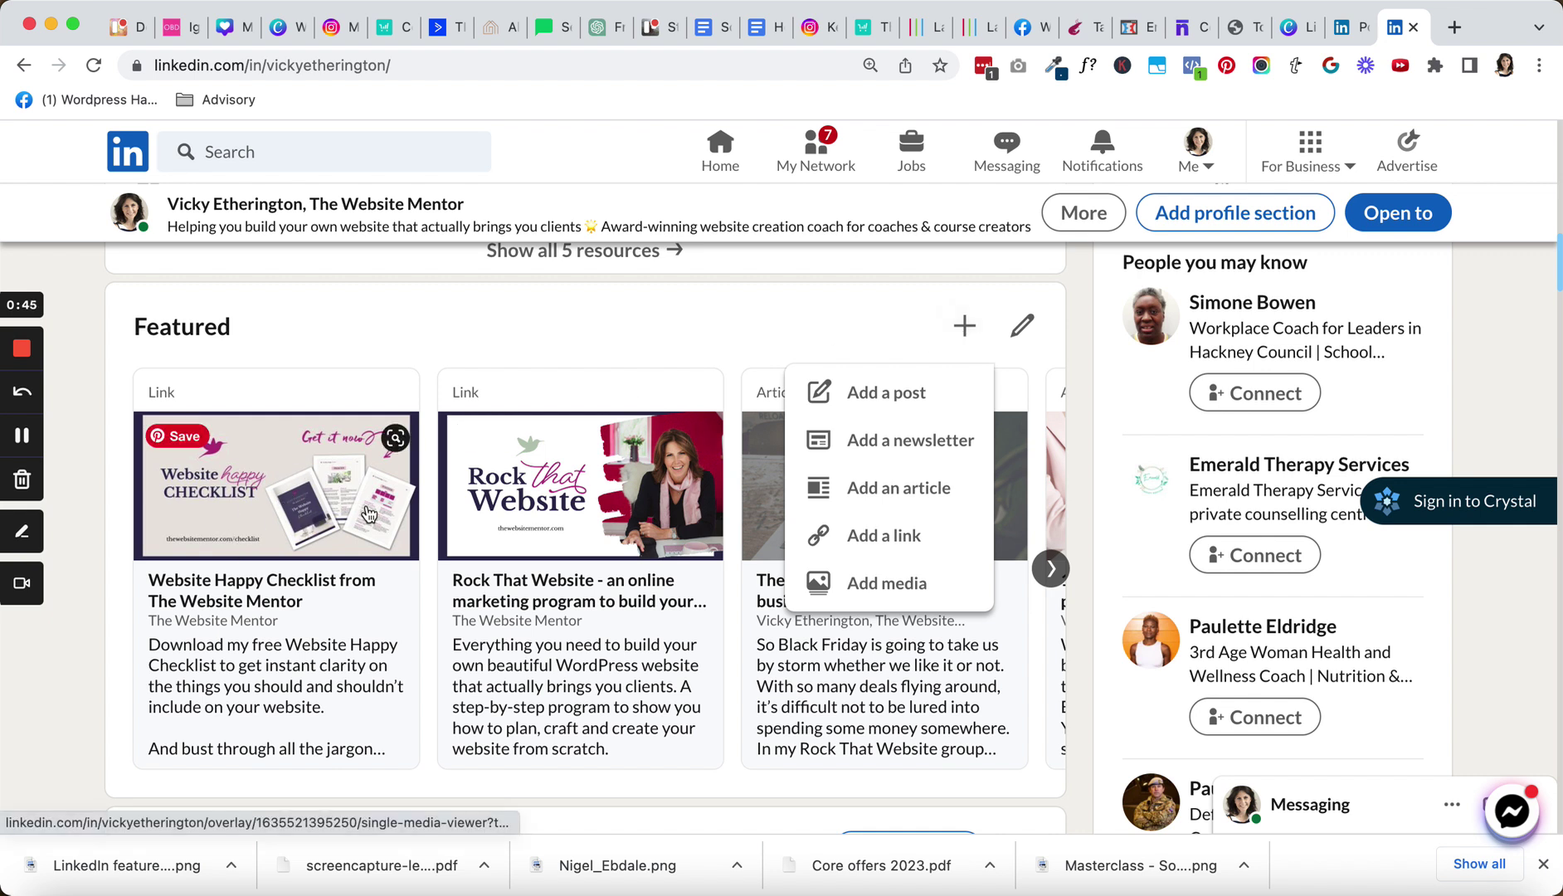
pyautogui.click(605, 340)
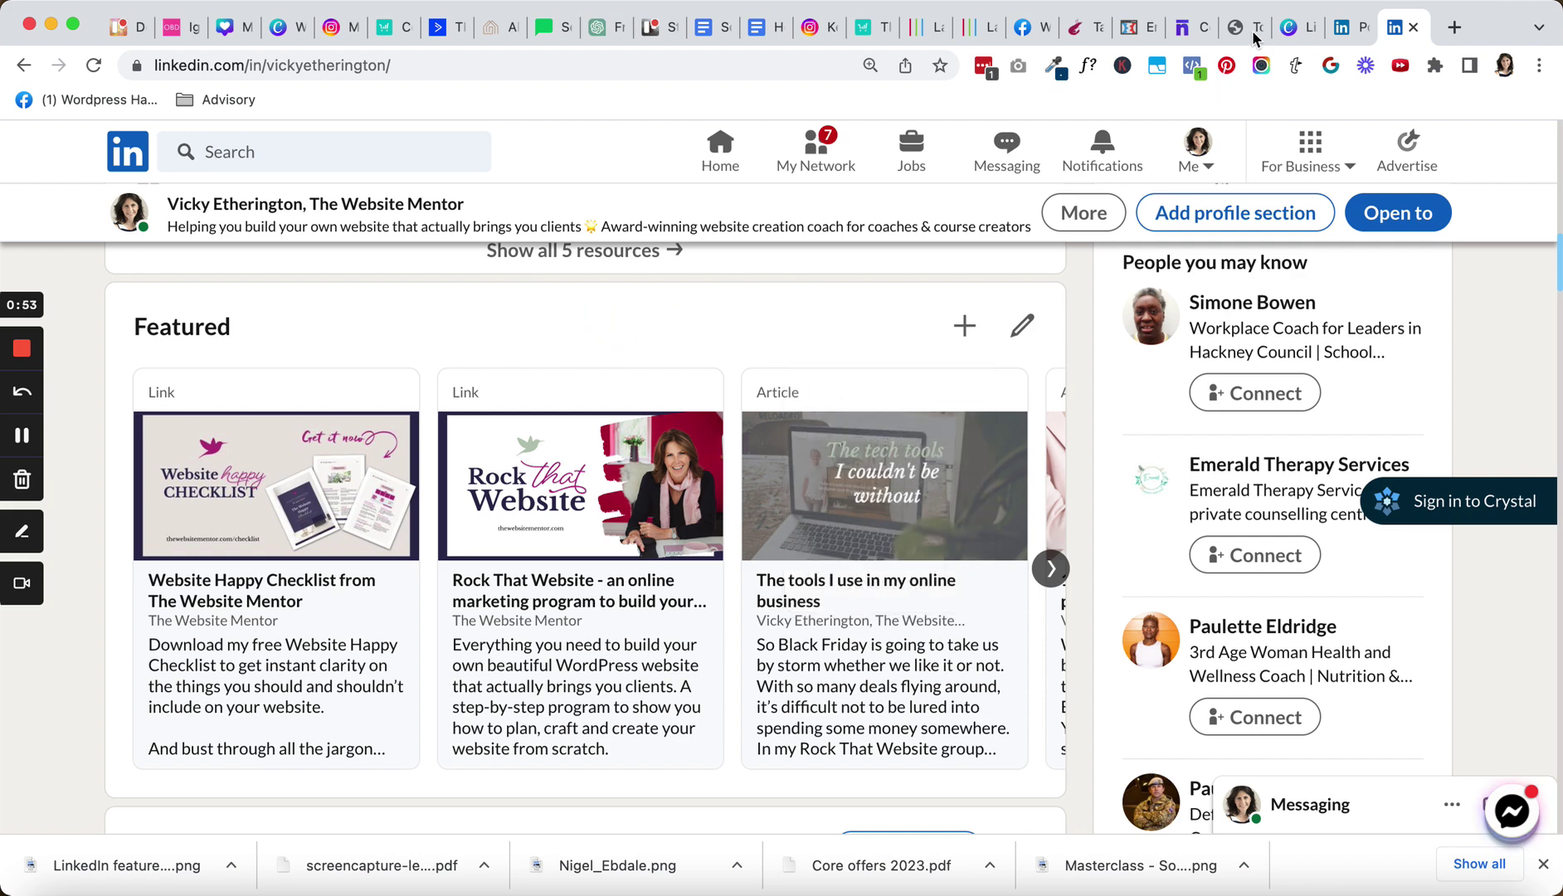
# - Show Canva's 'LinkedIn featured images' design and confirm its 480×270 px size
pyautogui.click(1291, 27)
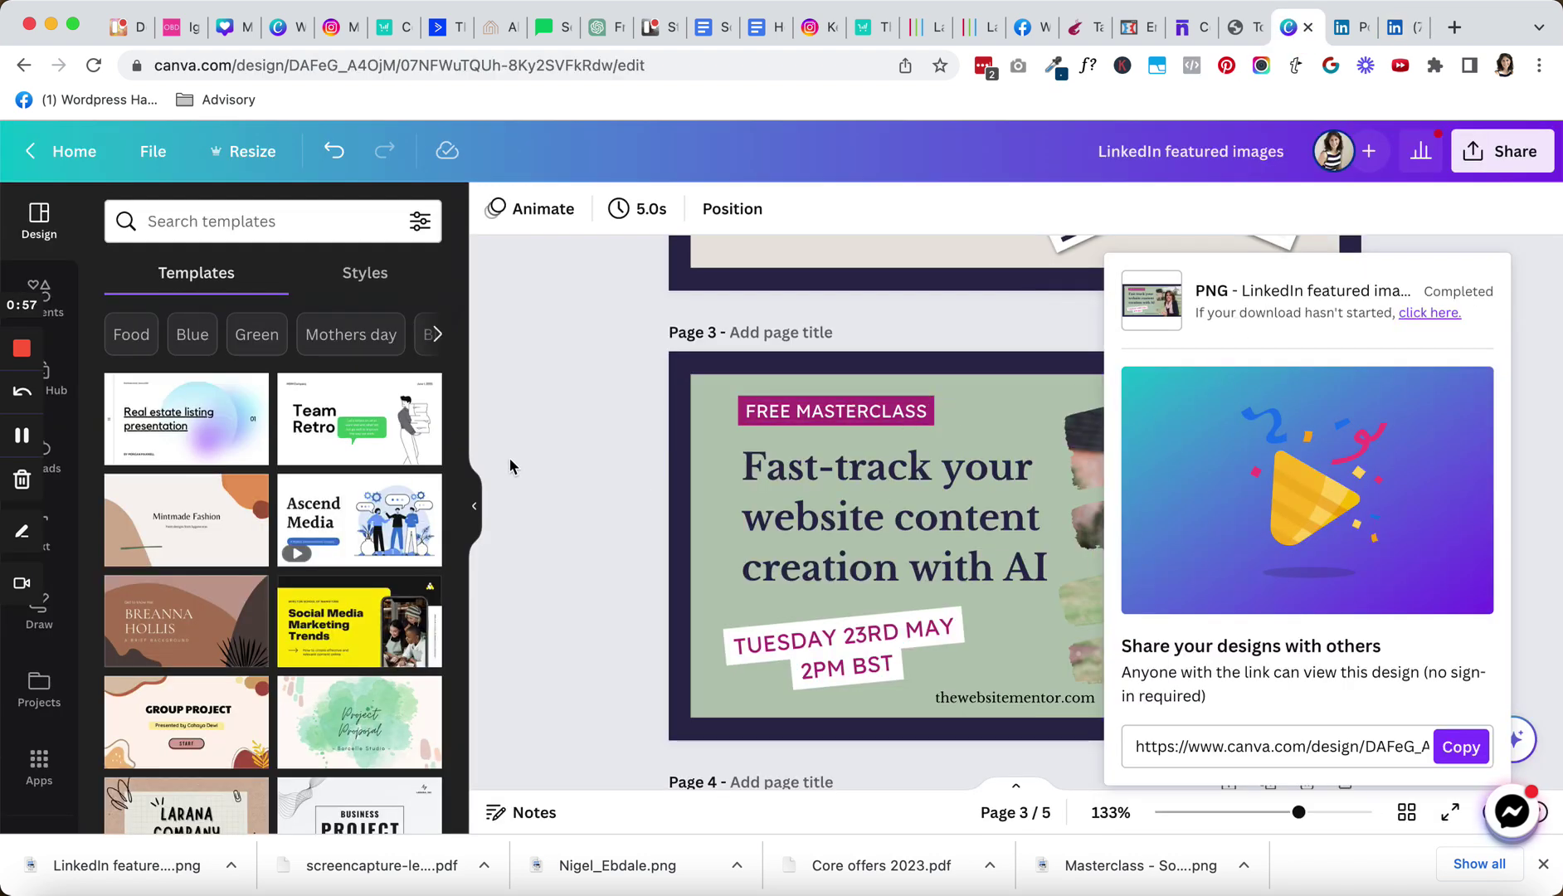
pyautogui.click(563, 452)
pyautogui.scroll(10, 612, 421)
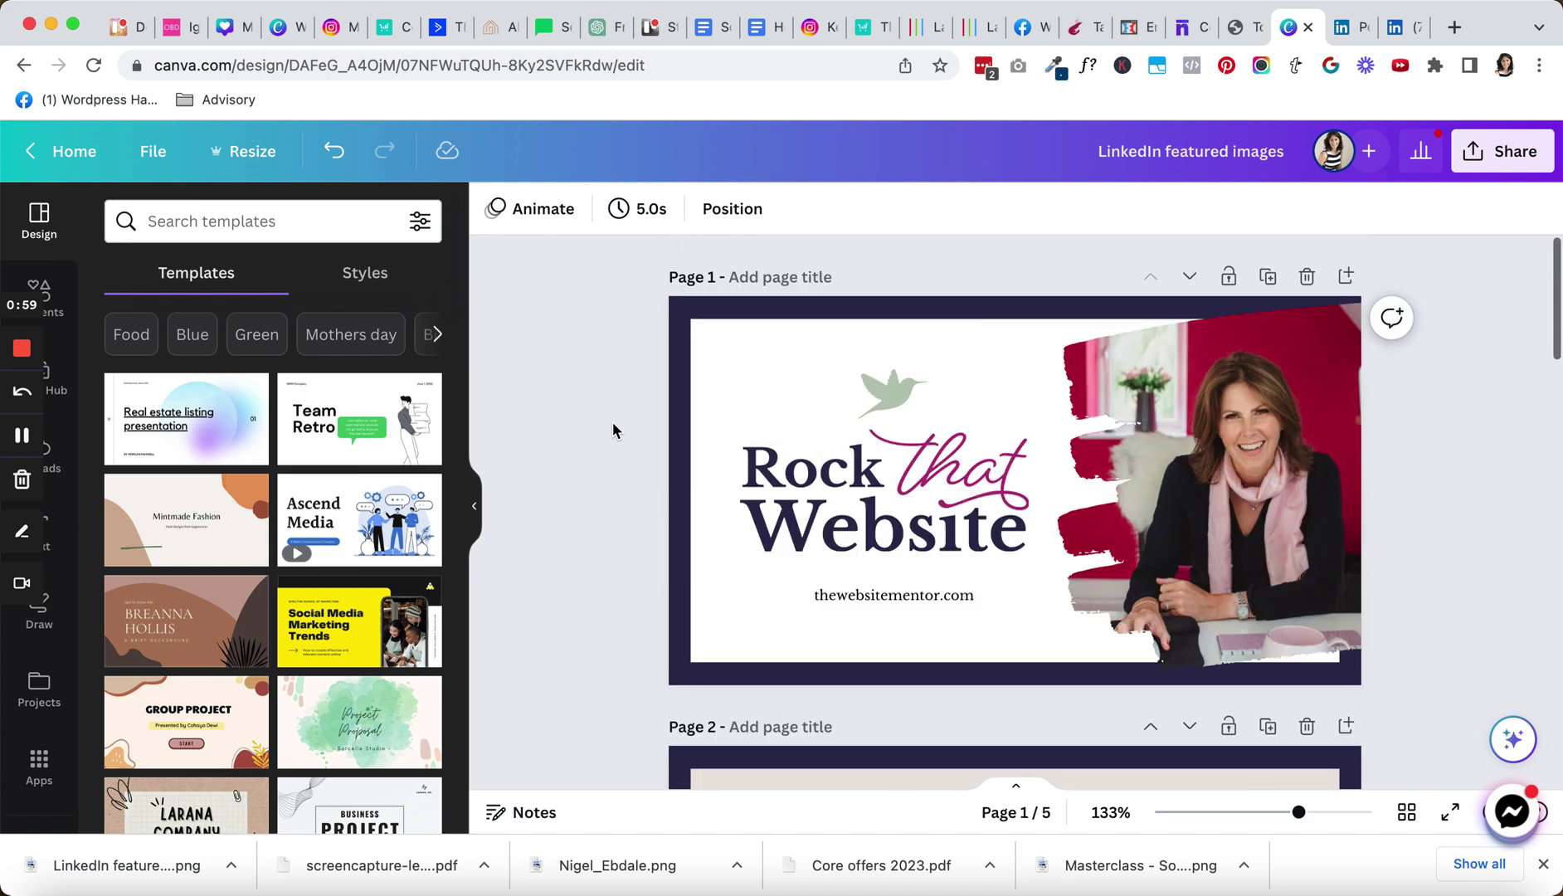
pyautogui.scroll(-8, 613, 429)
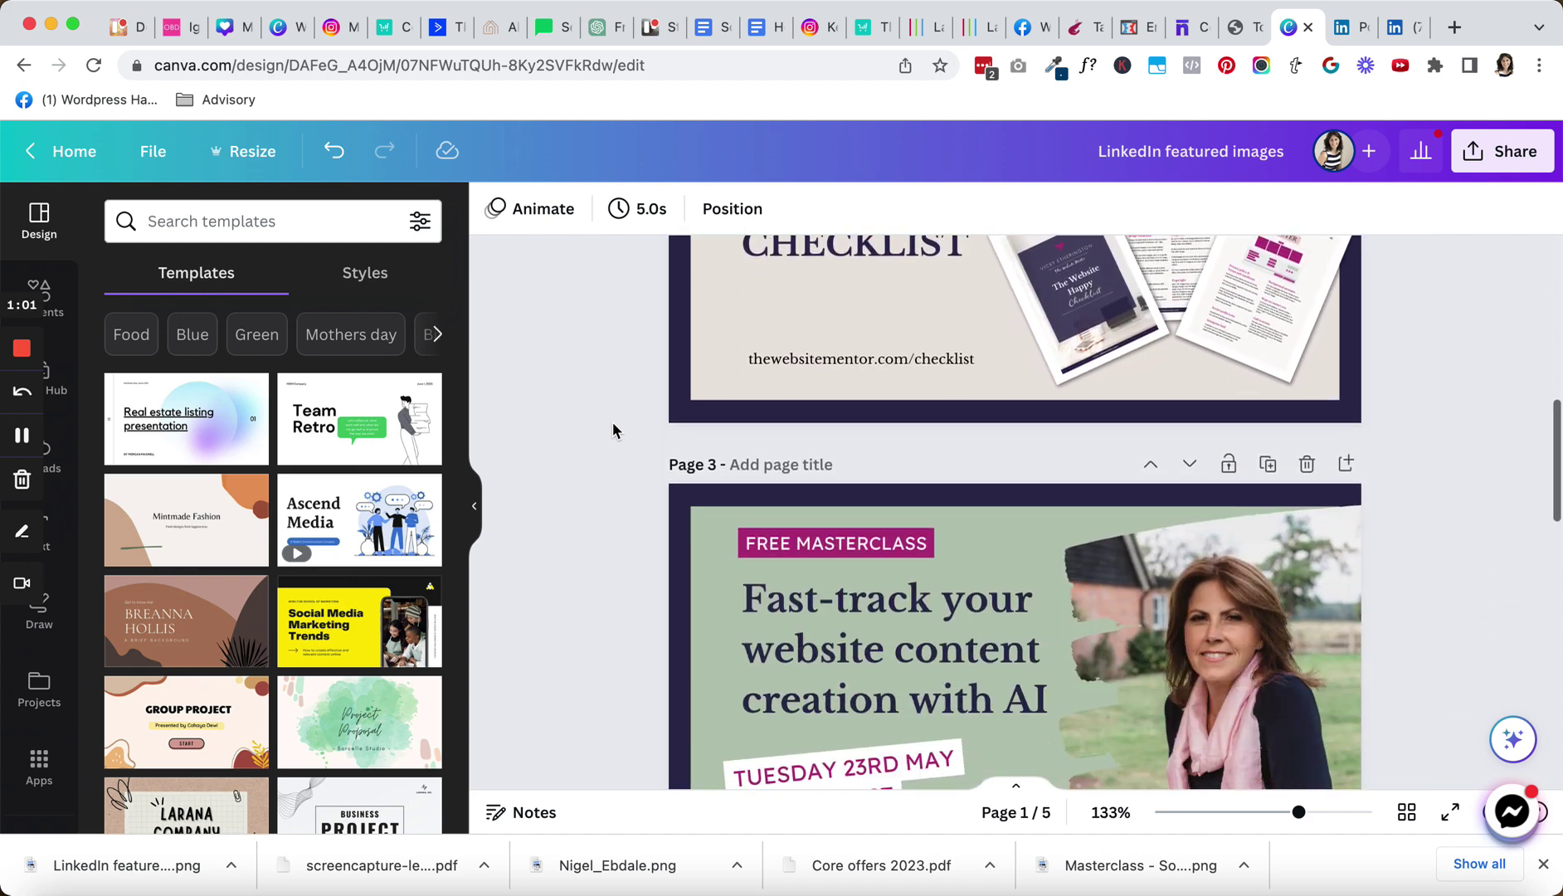
pyautogui.scroll(-3, 611, 421)
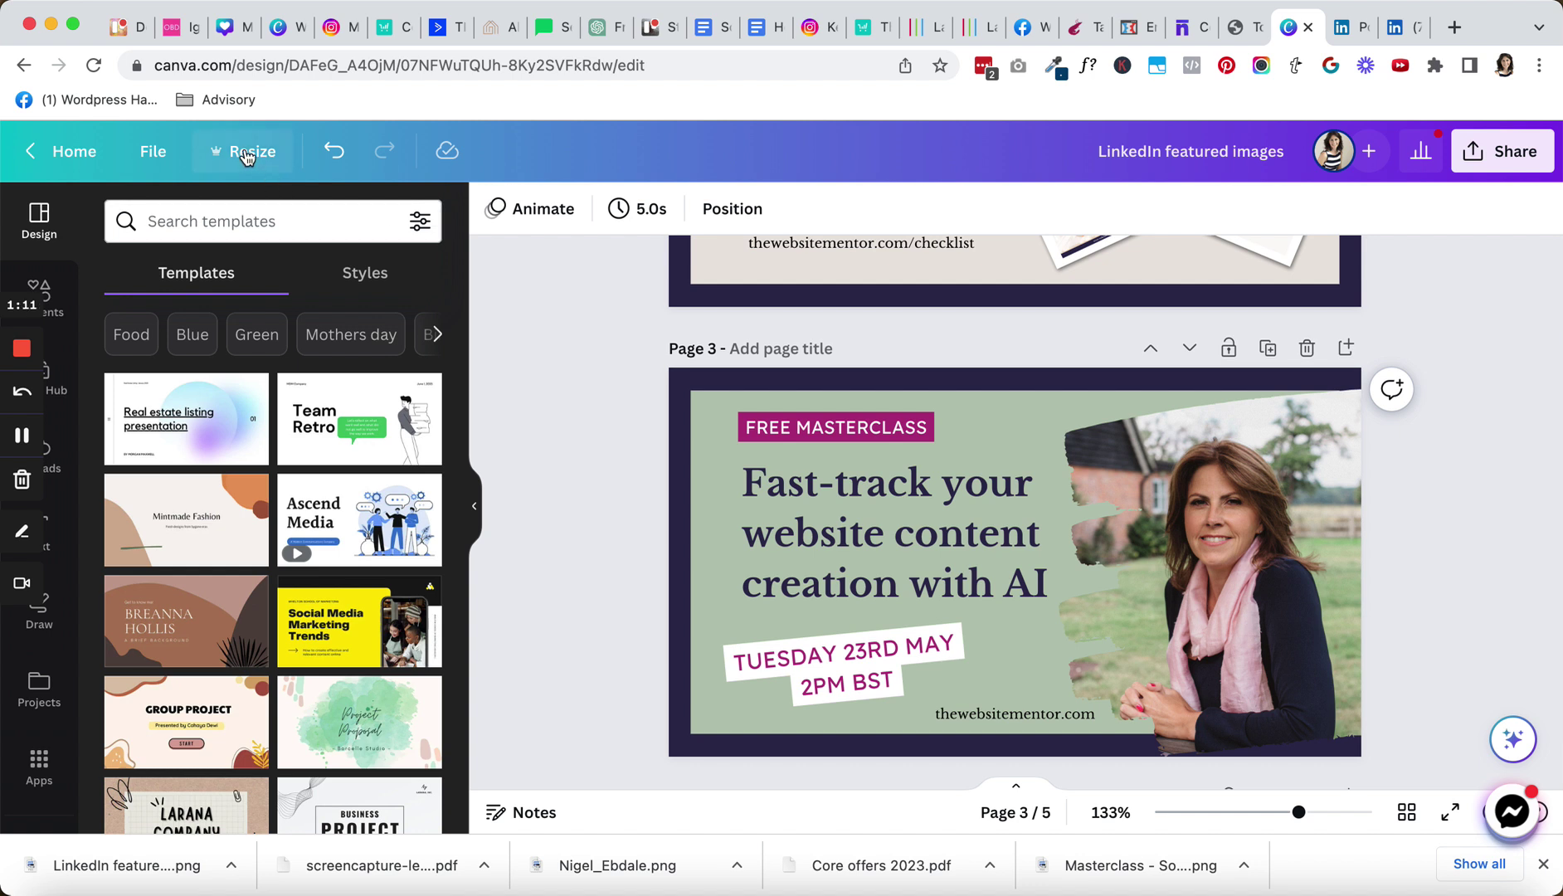
pyautogui.click(246, 156)
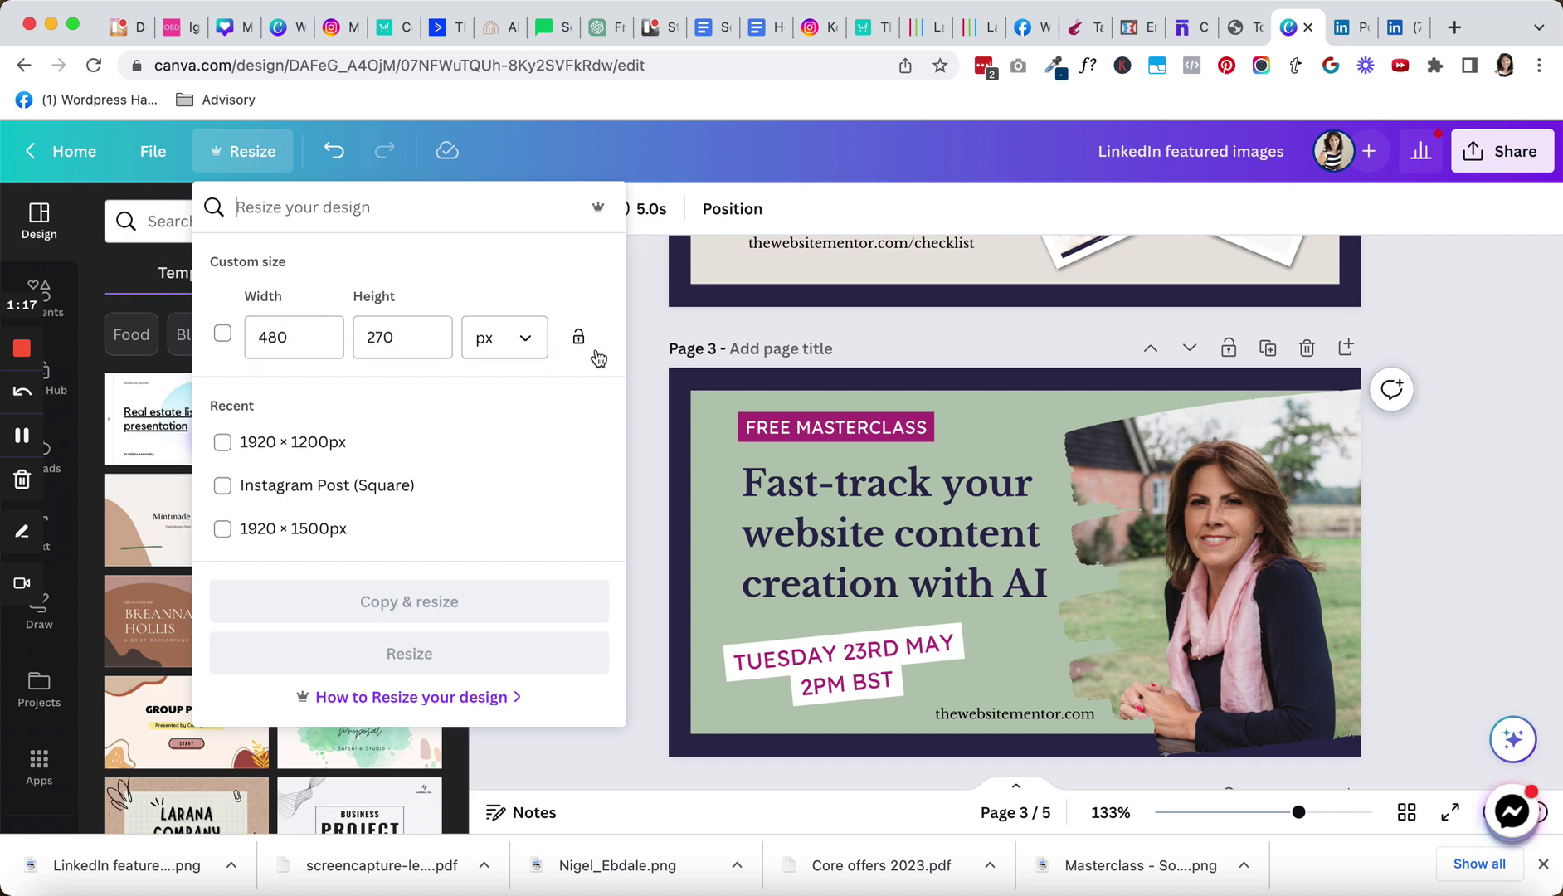
pyautogui.click(638, 329)
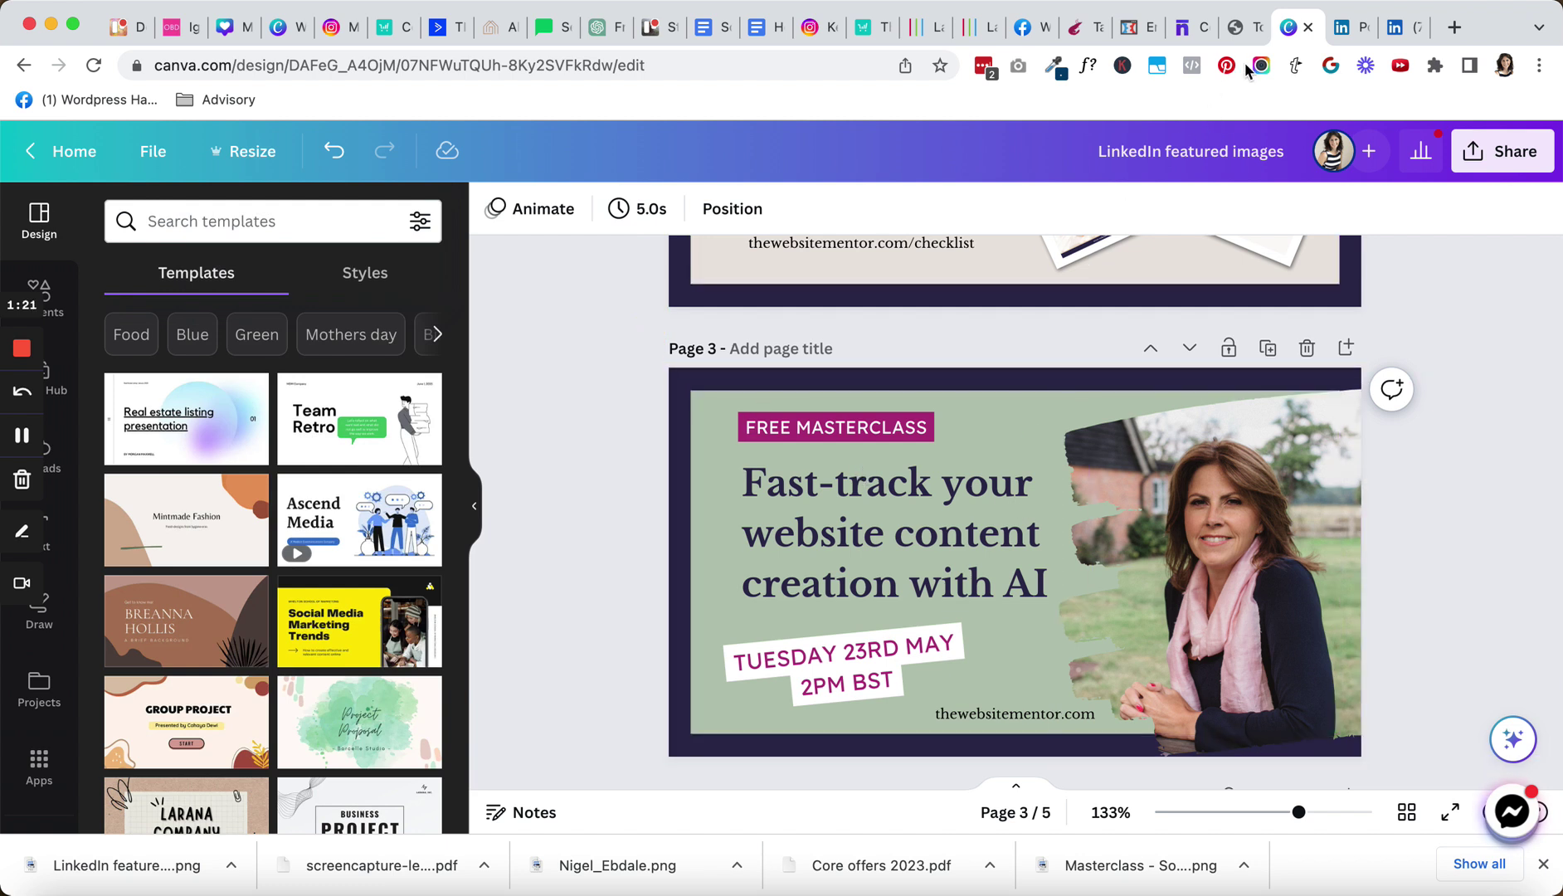
# - Open the Featured section's 'Add a link' dialog and place focus in its empty link field
pyautogui.click(1399, 30)
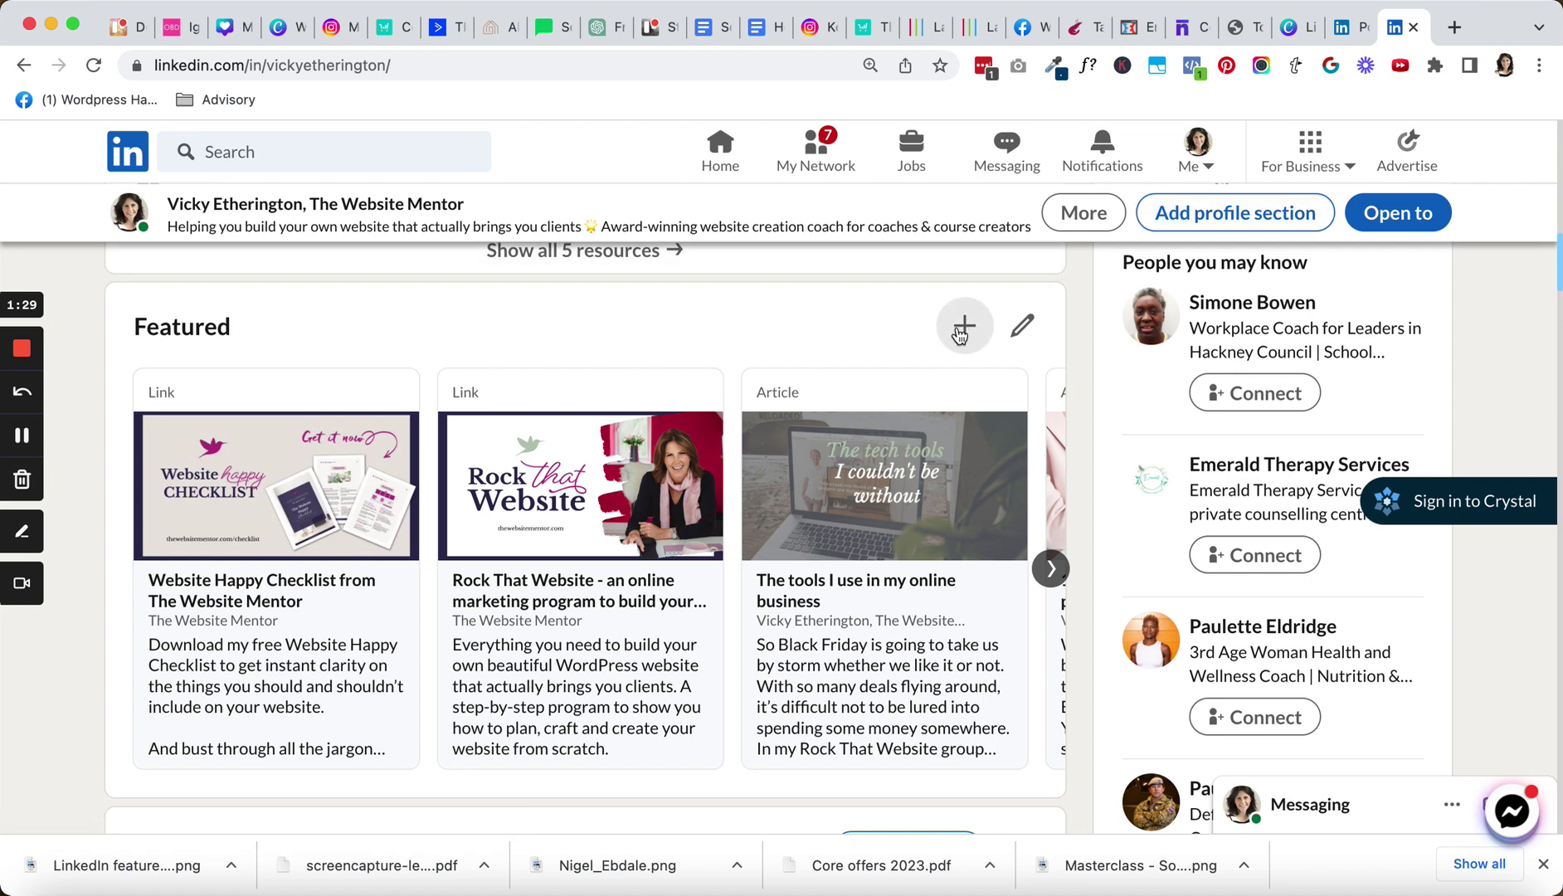
pyautogui.click(962, 332)
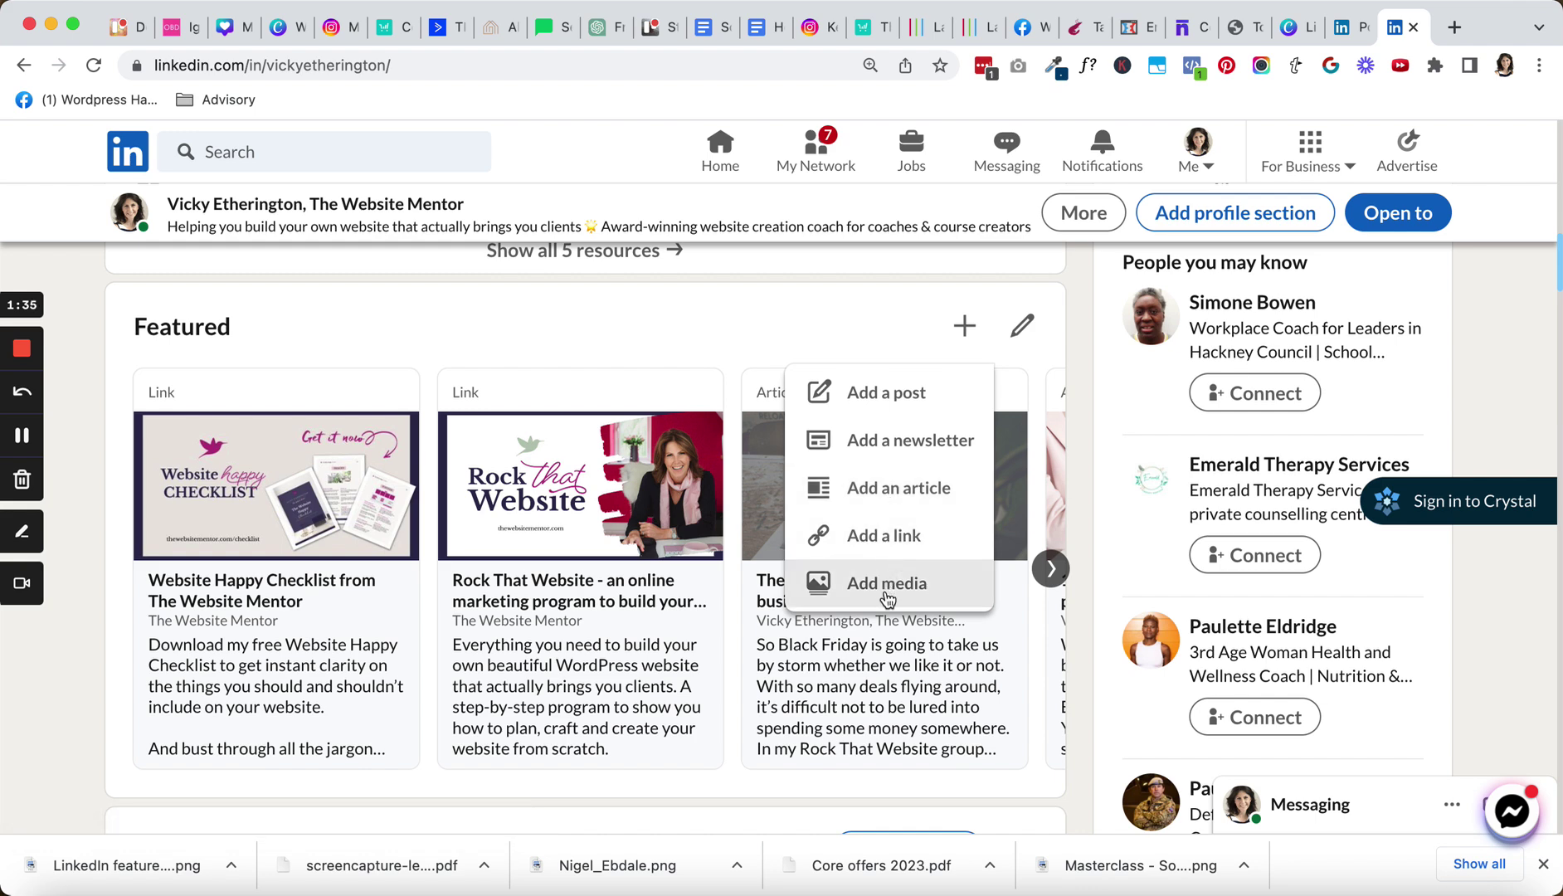
pyautogui.click(884, 546)
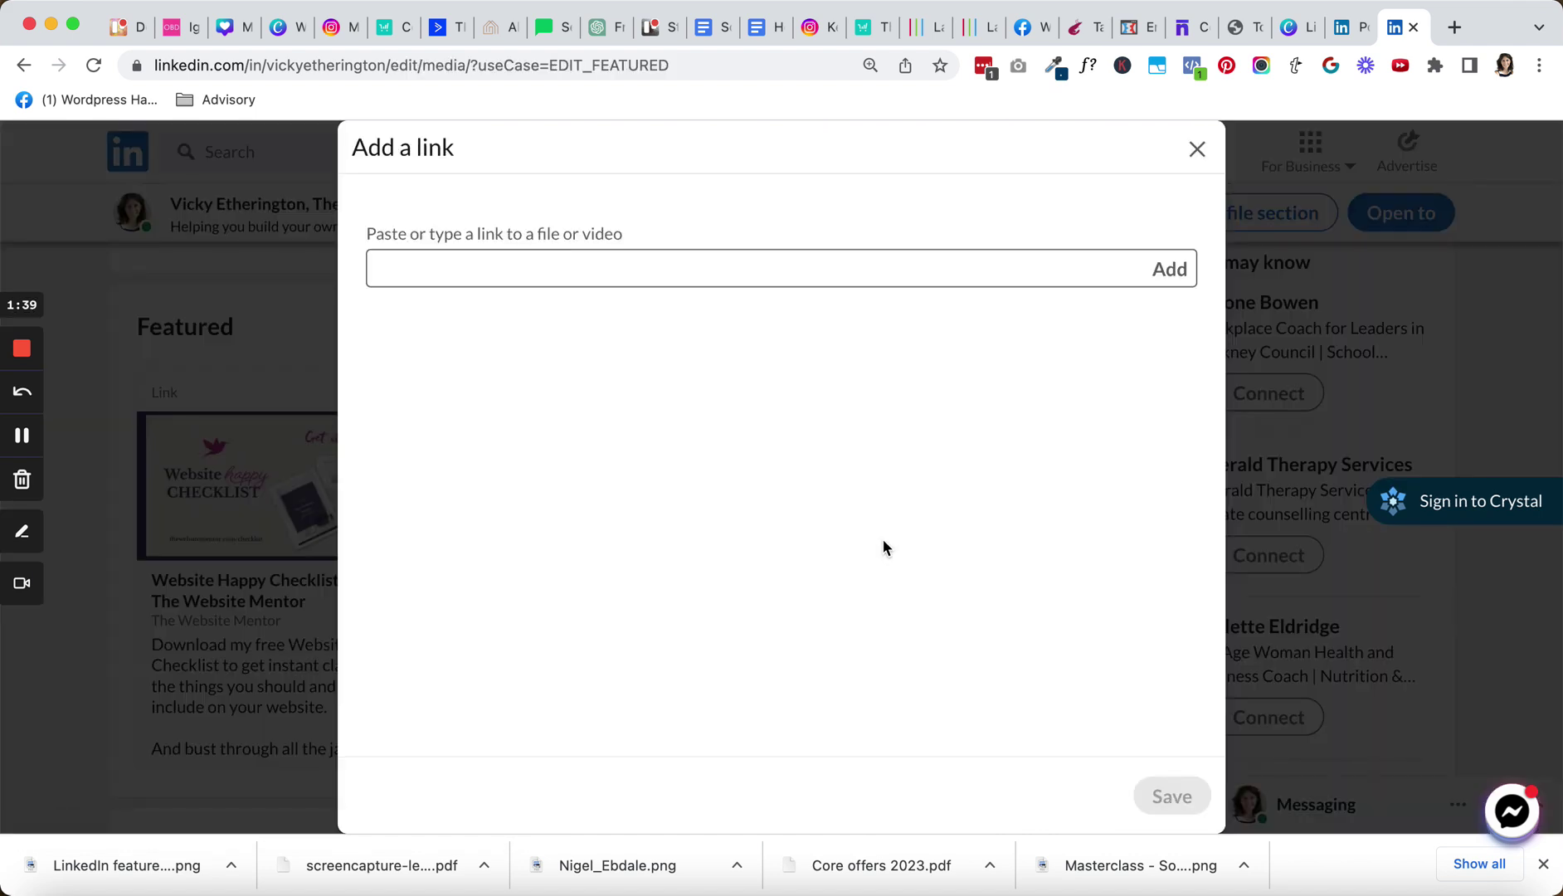
pyautogui.click(639, 269)
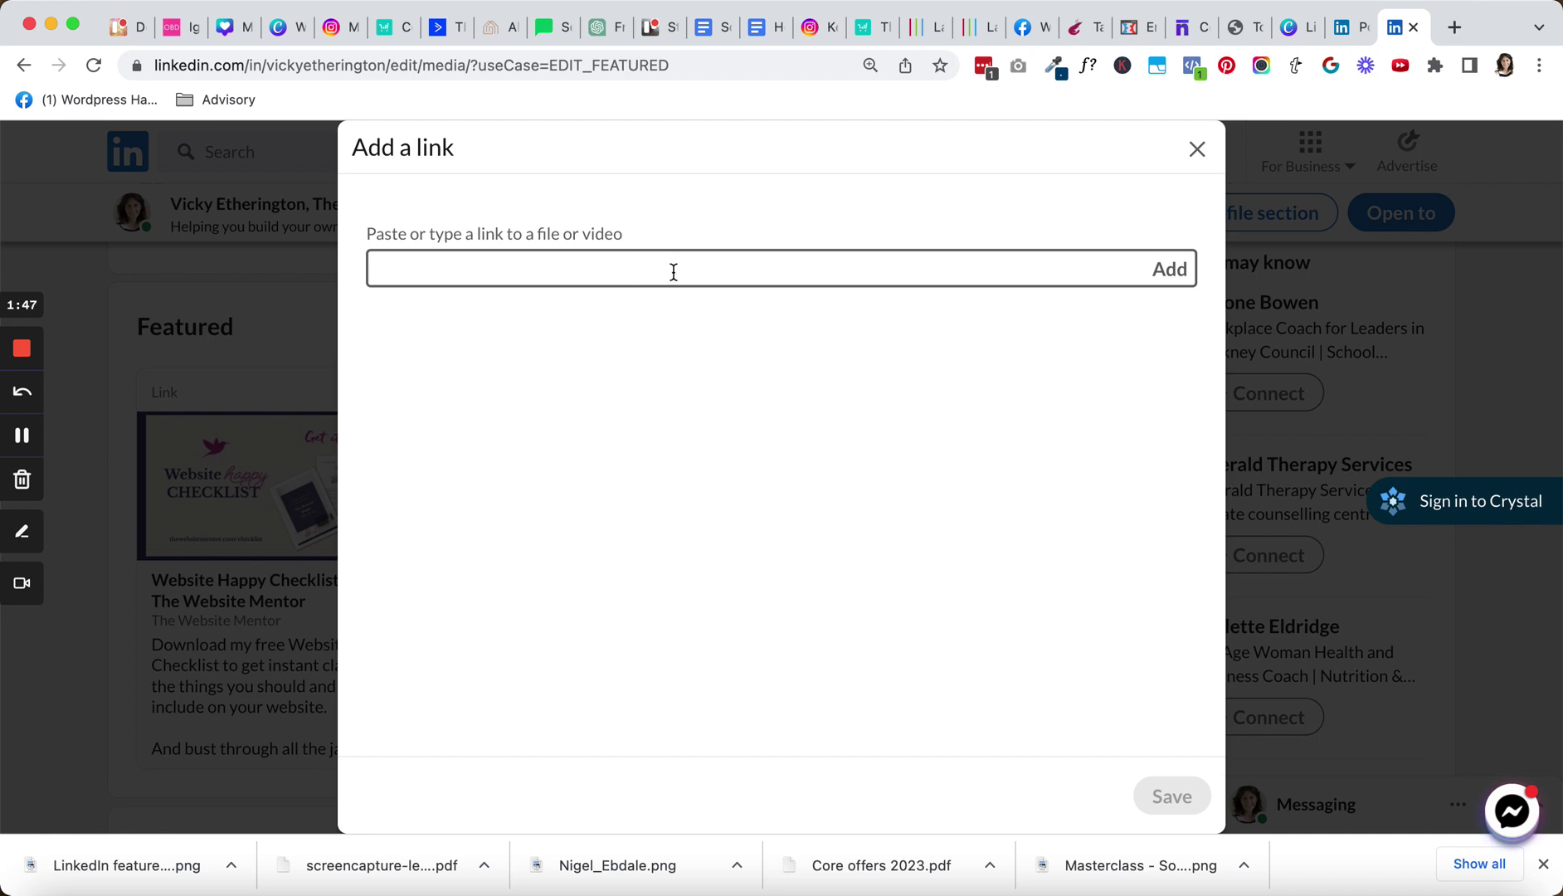
# - Load thewebsitementor.com/website-ai-masterclass/ in a new tab and copy its address
pyautogui.click(1460, 30)
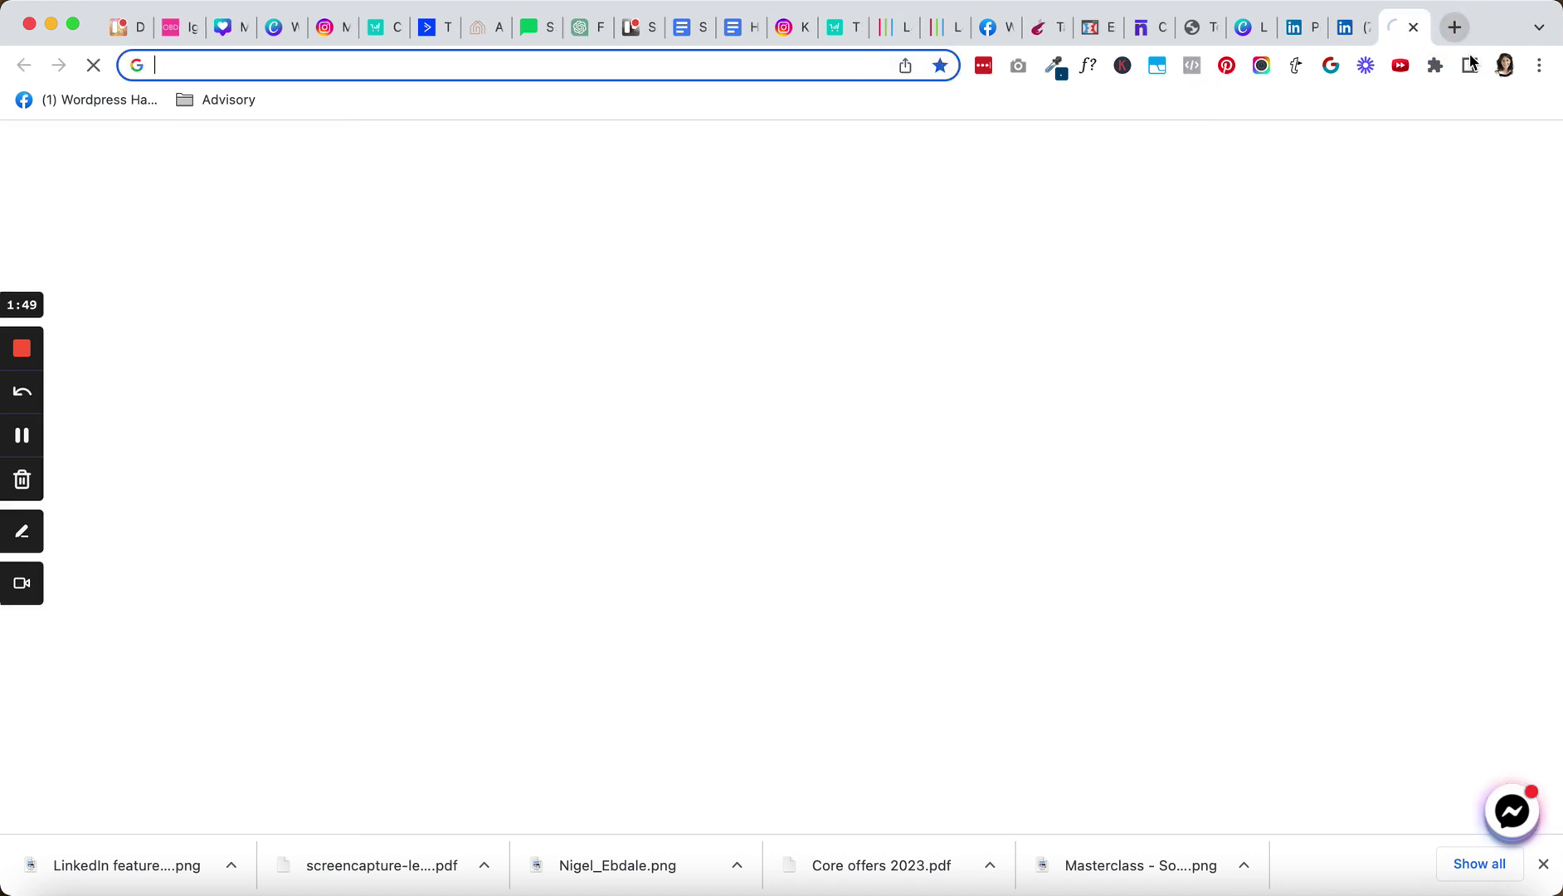
pyautogui.write('thewebsitementor.com/')
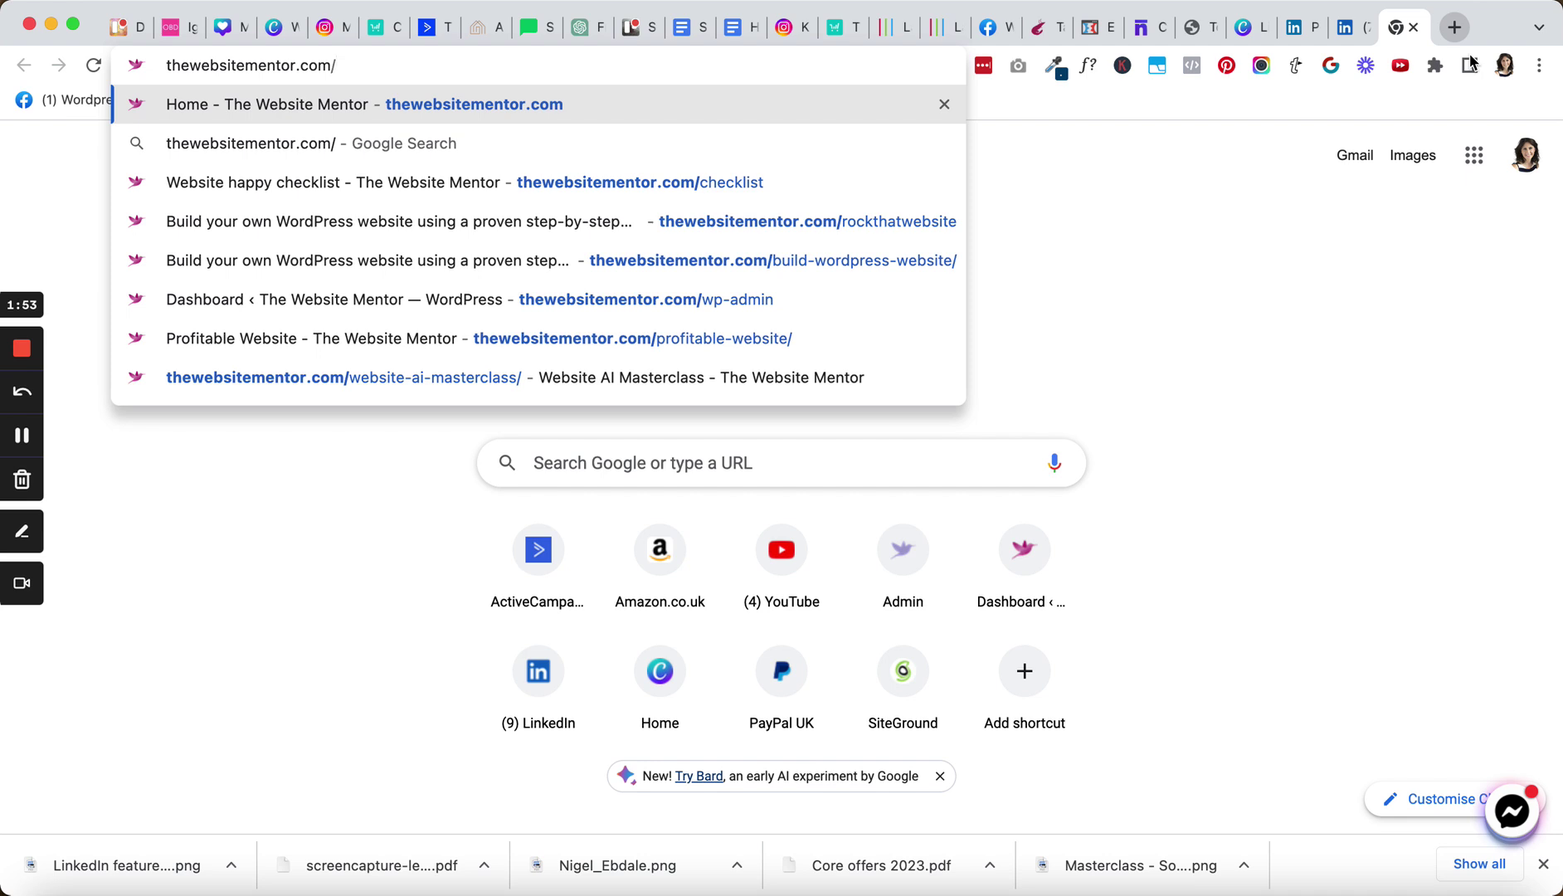
pyautogui.write('we')
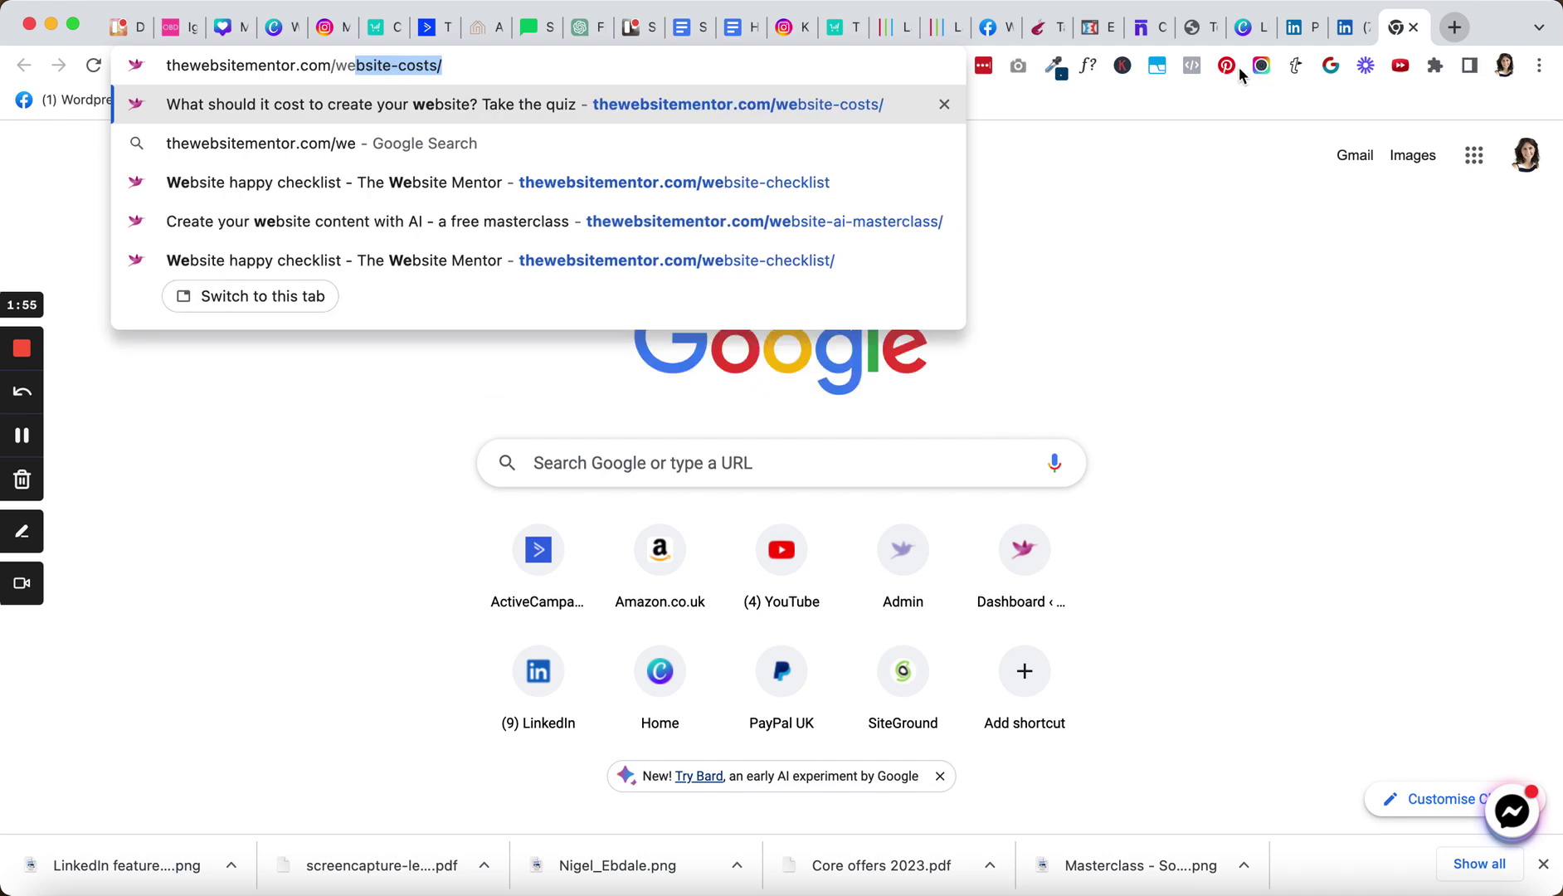
pyautogui.click(600, 222)
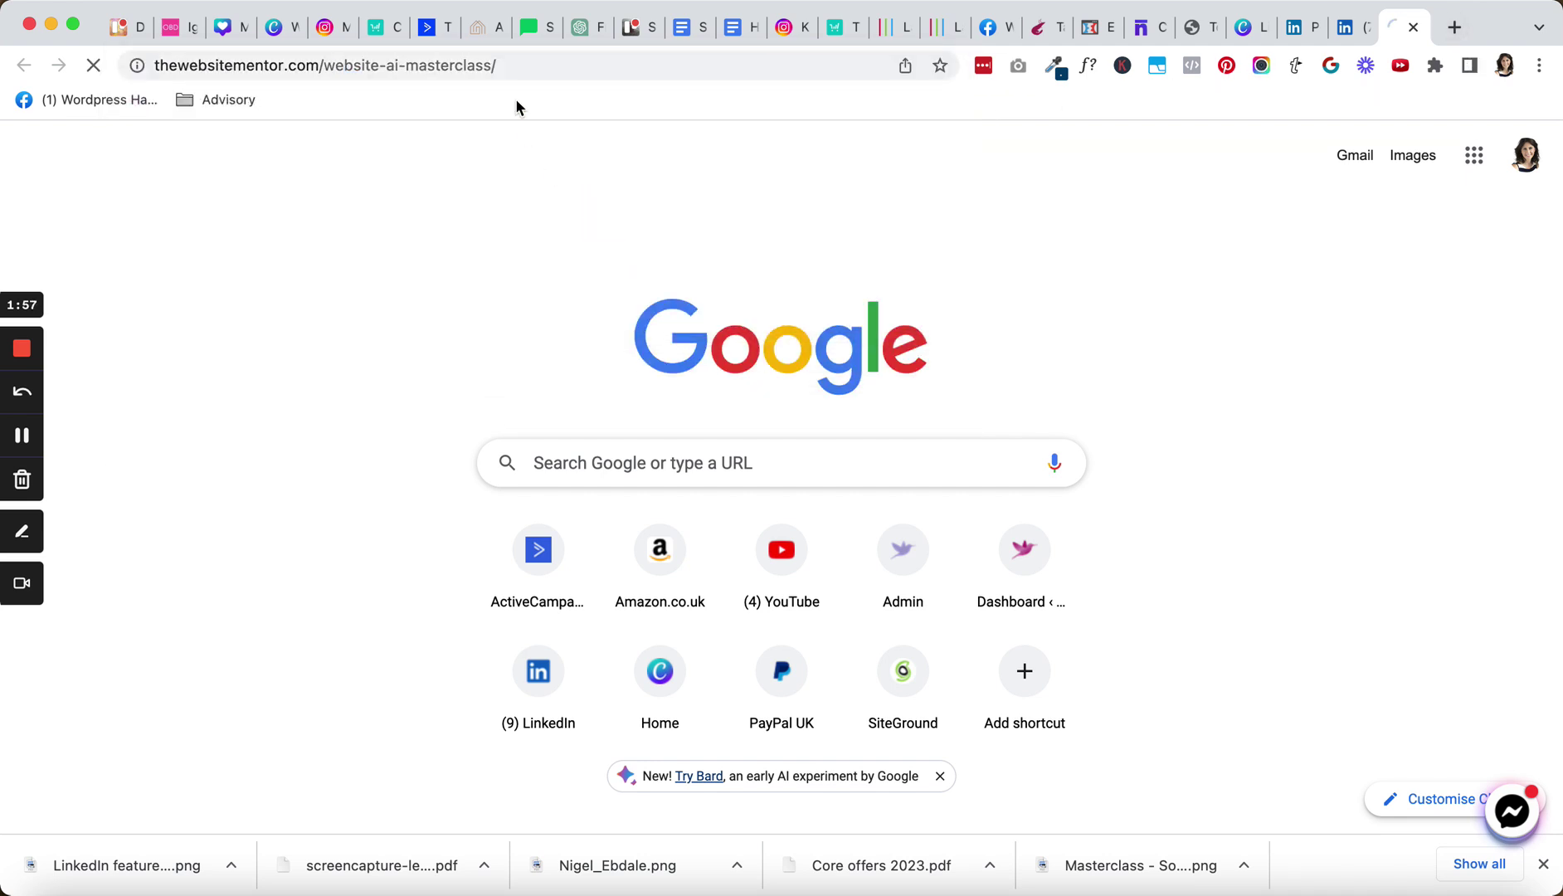
pyautogui.click(483, 64)
pyautogui.press('super+c')
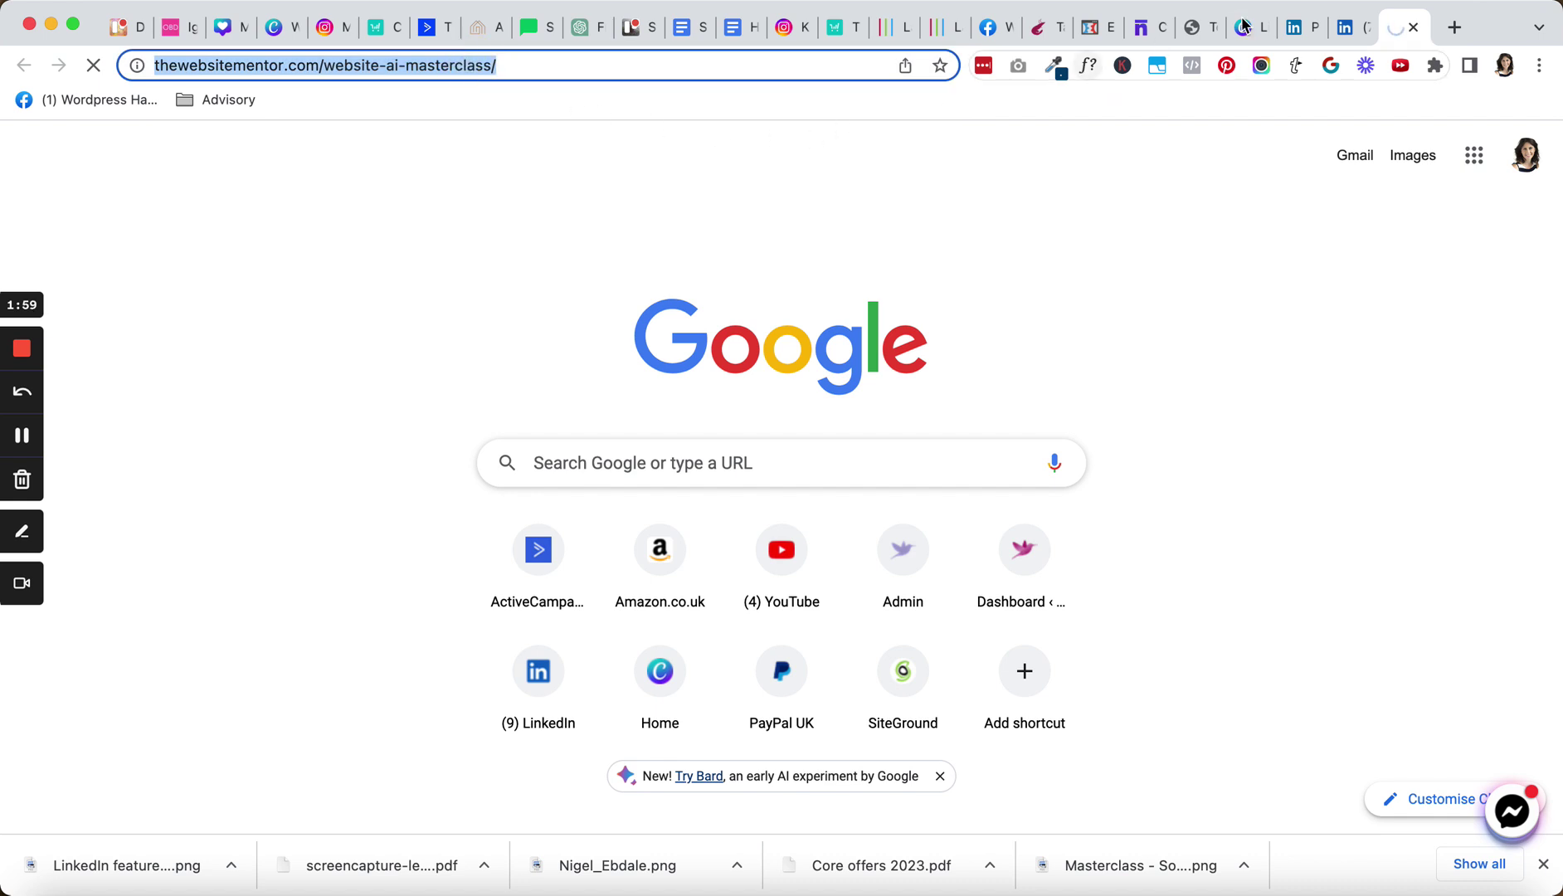
pyautogui.click(1350, 27)
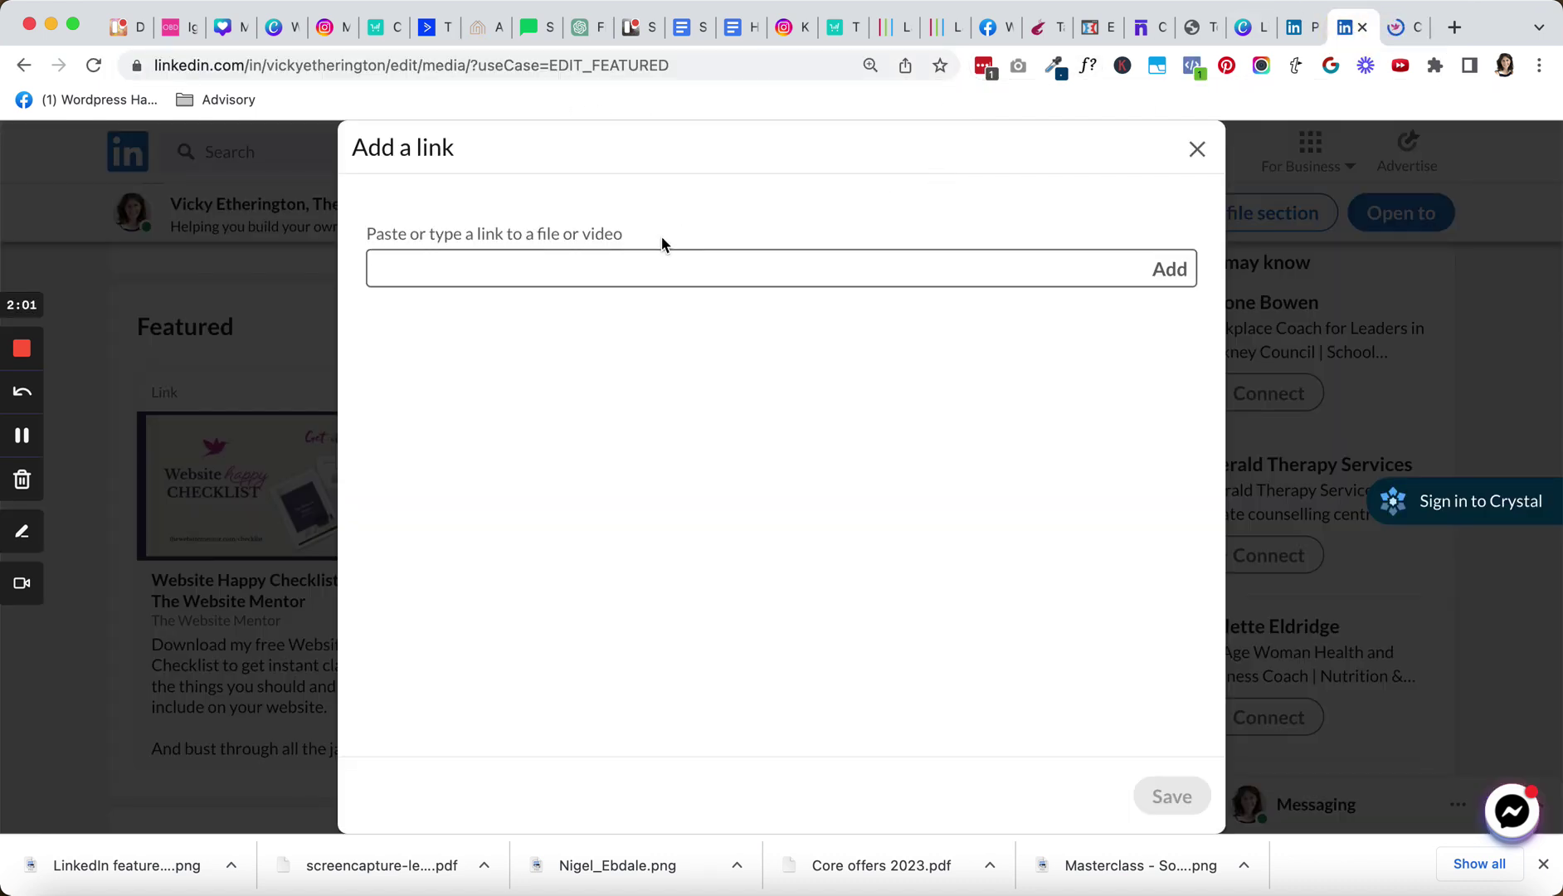
# - Paste the masterclass URL into the link field and fetch its title and banner thumbnail
pyautogui.click(501, 265)
pyautogui.press('super+v')
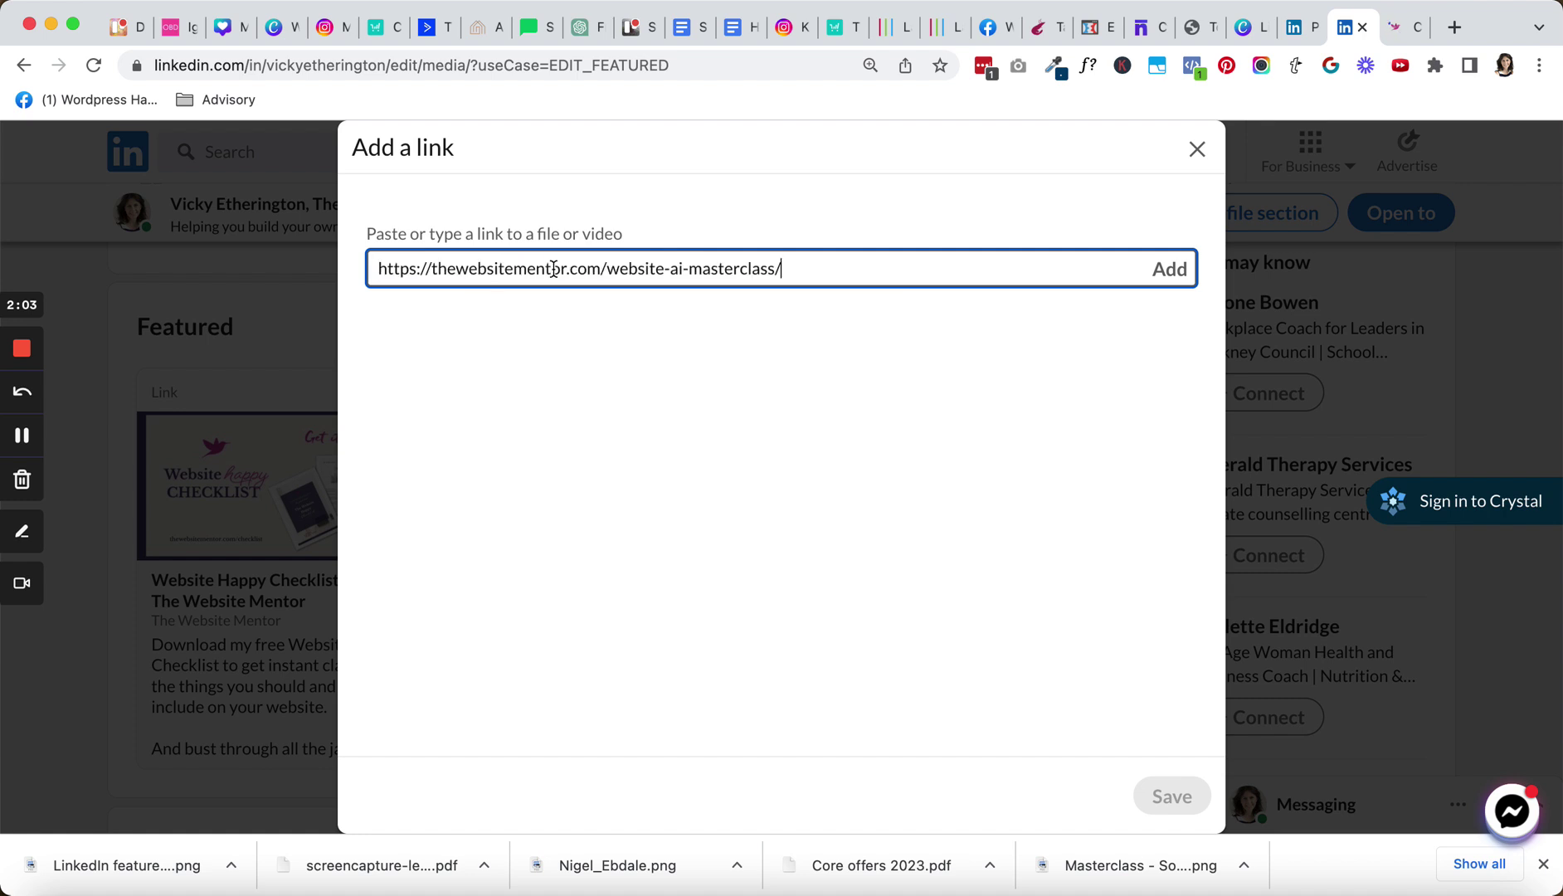
pyautogui.click(1169, 269)
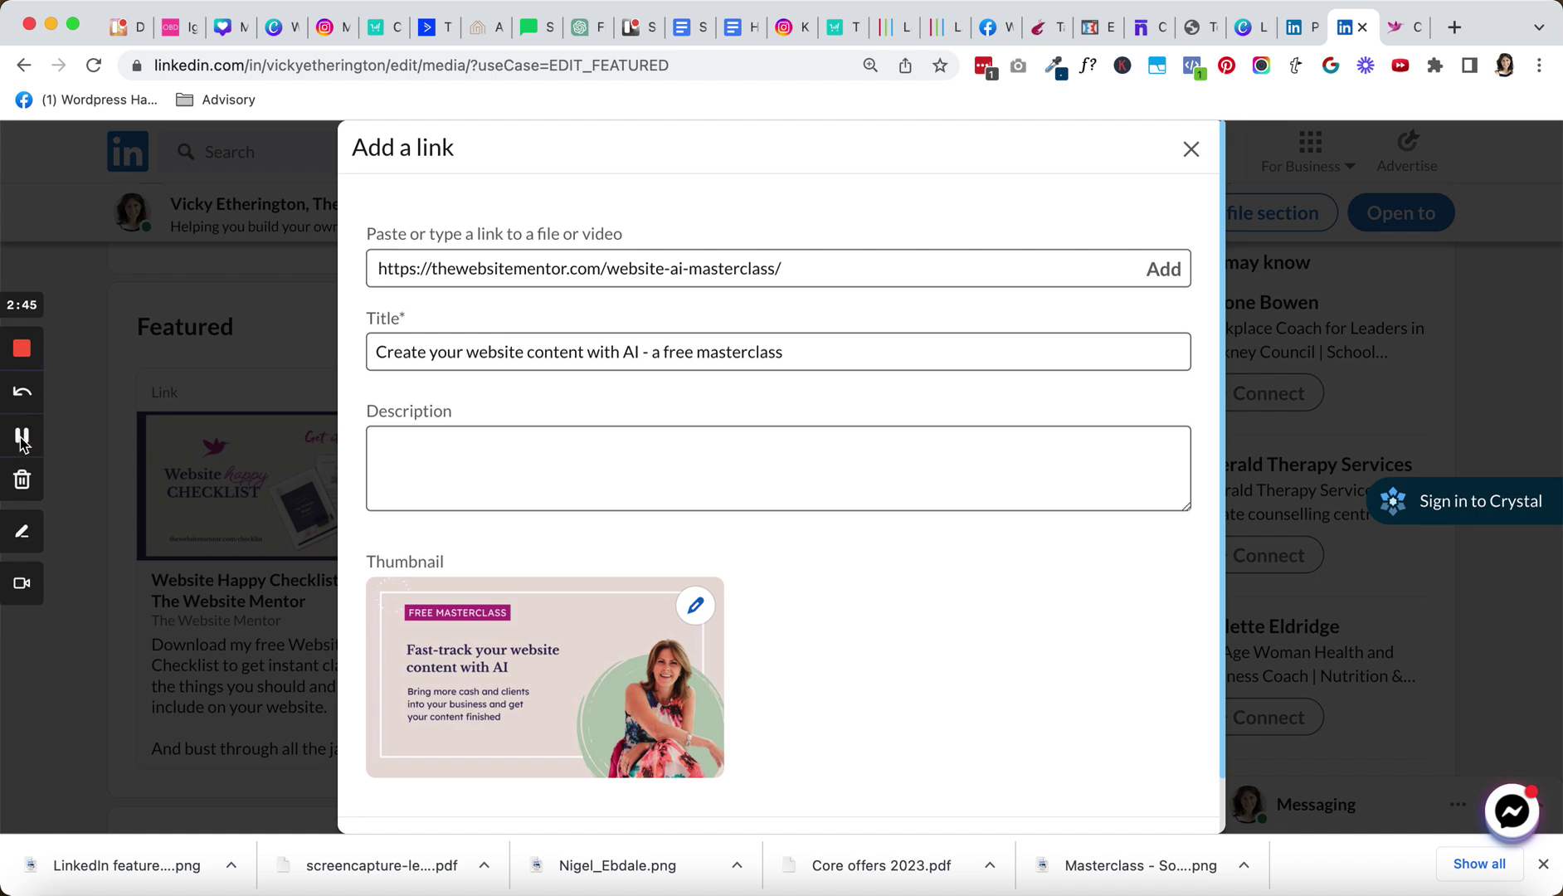
# - Delete 'to get all the details.' so the description ends 'Join me on 23rd May at 2pm BST.'
pyautogui.click(23, 438)
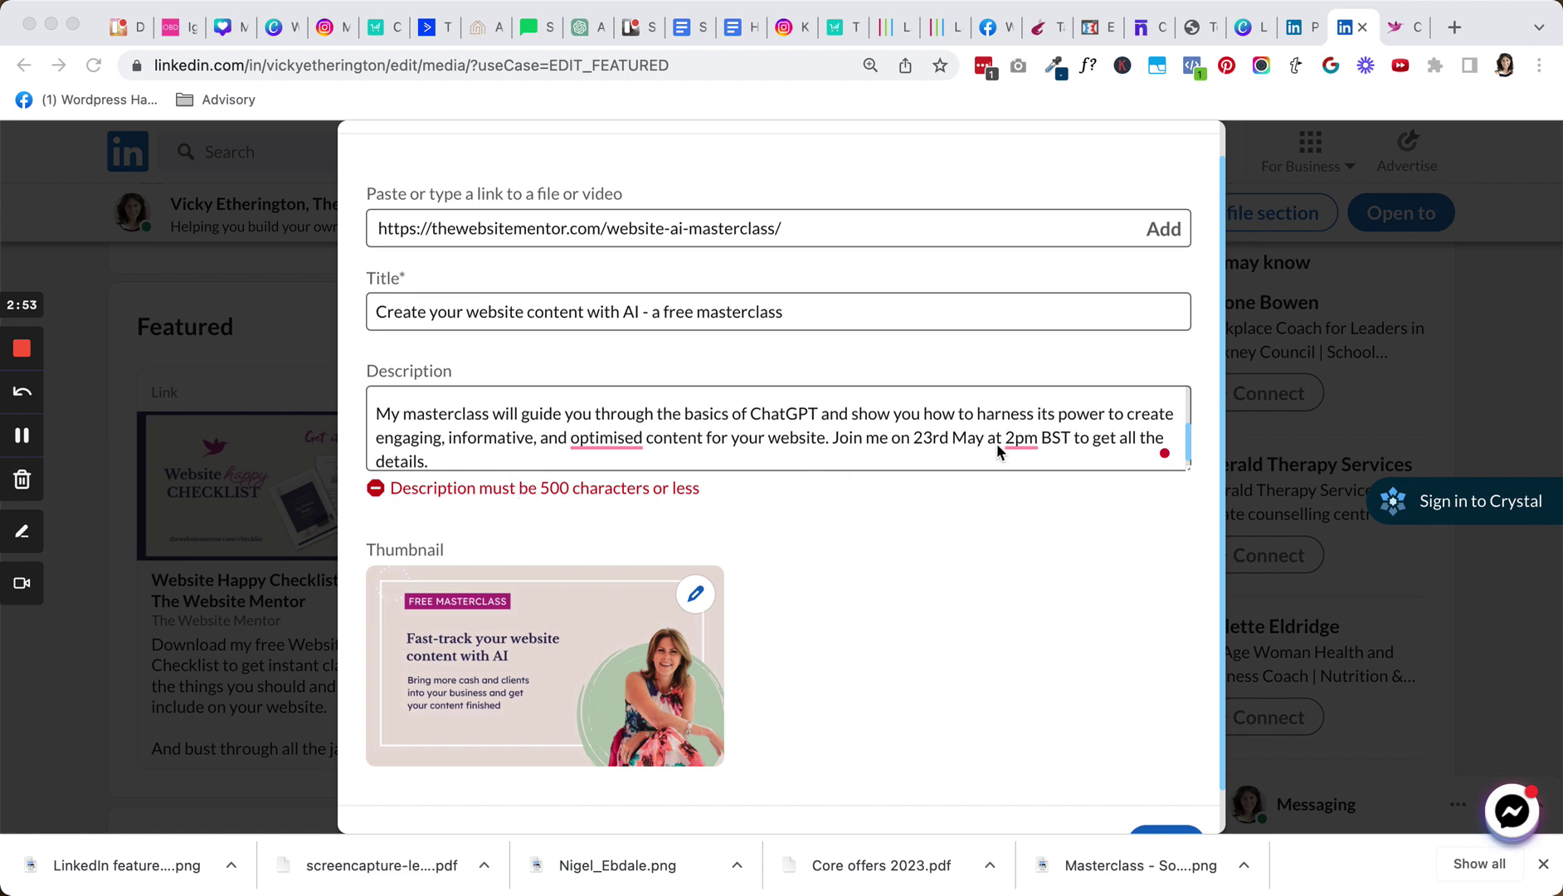
pyautogui.click(1069, 437)
pyautogui.moveTo(1074, 438); pyautogui.dragTo(1089, 457)
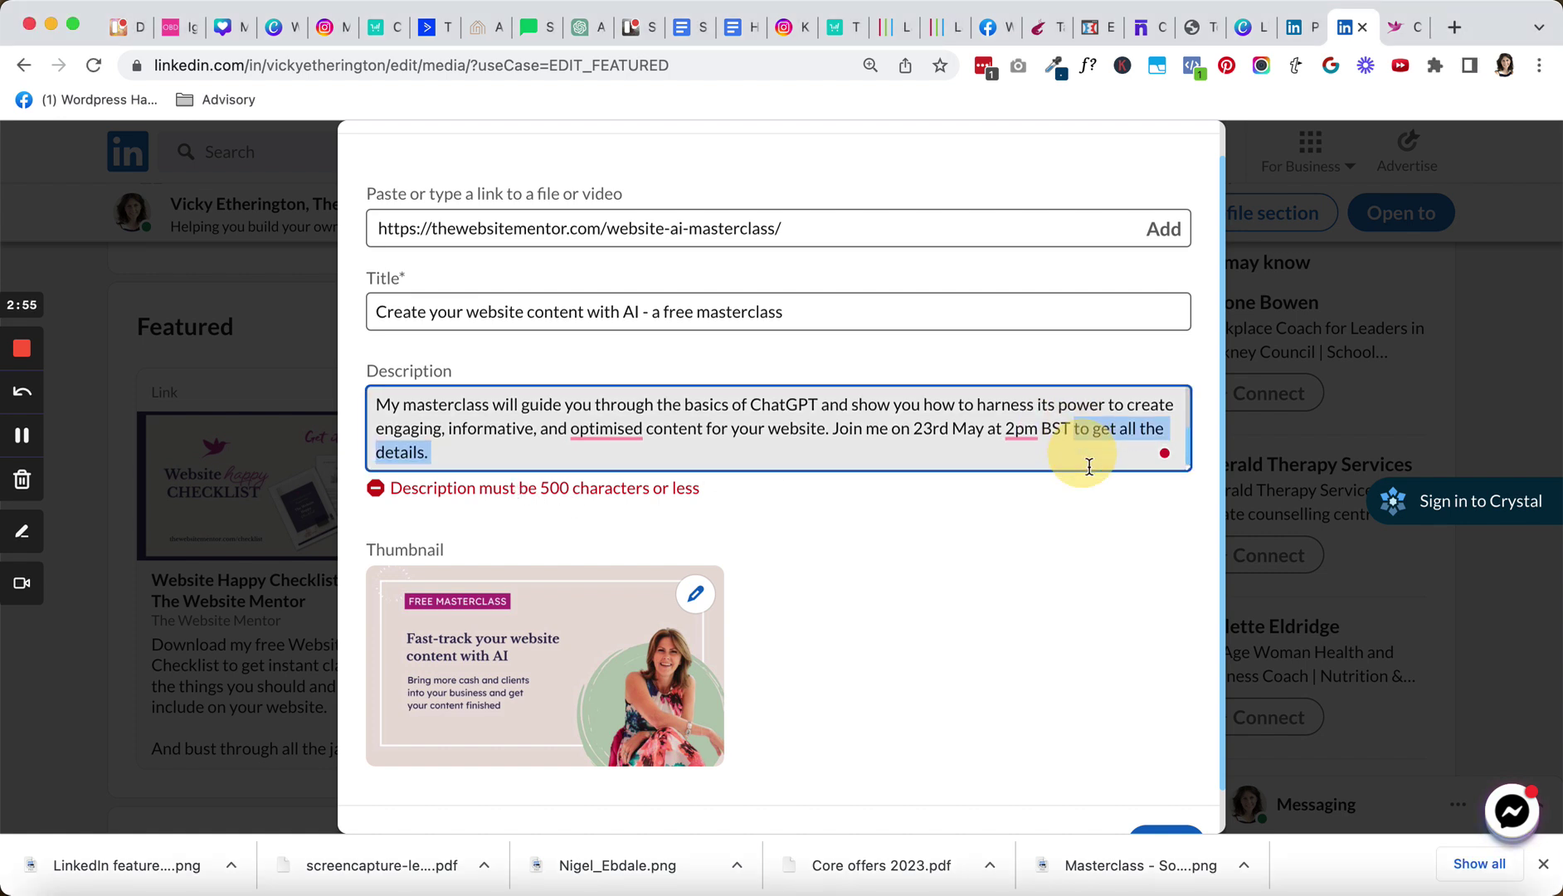
pyautogui.press('BackSpace')
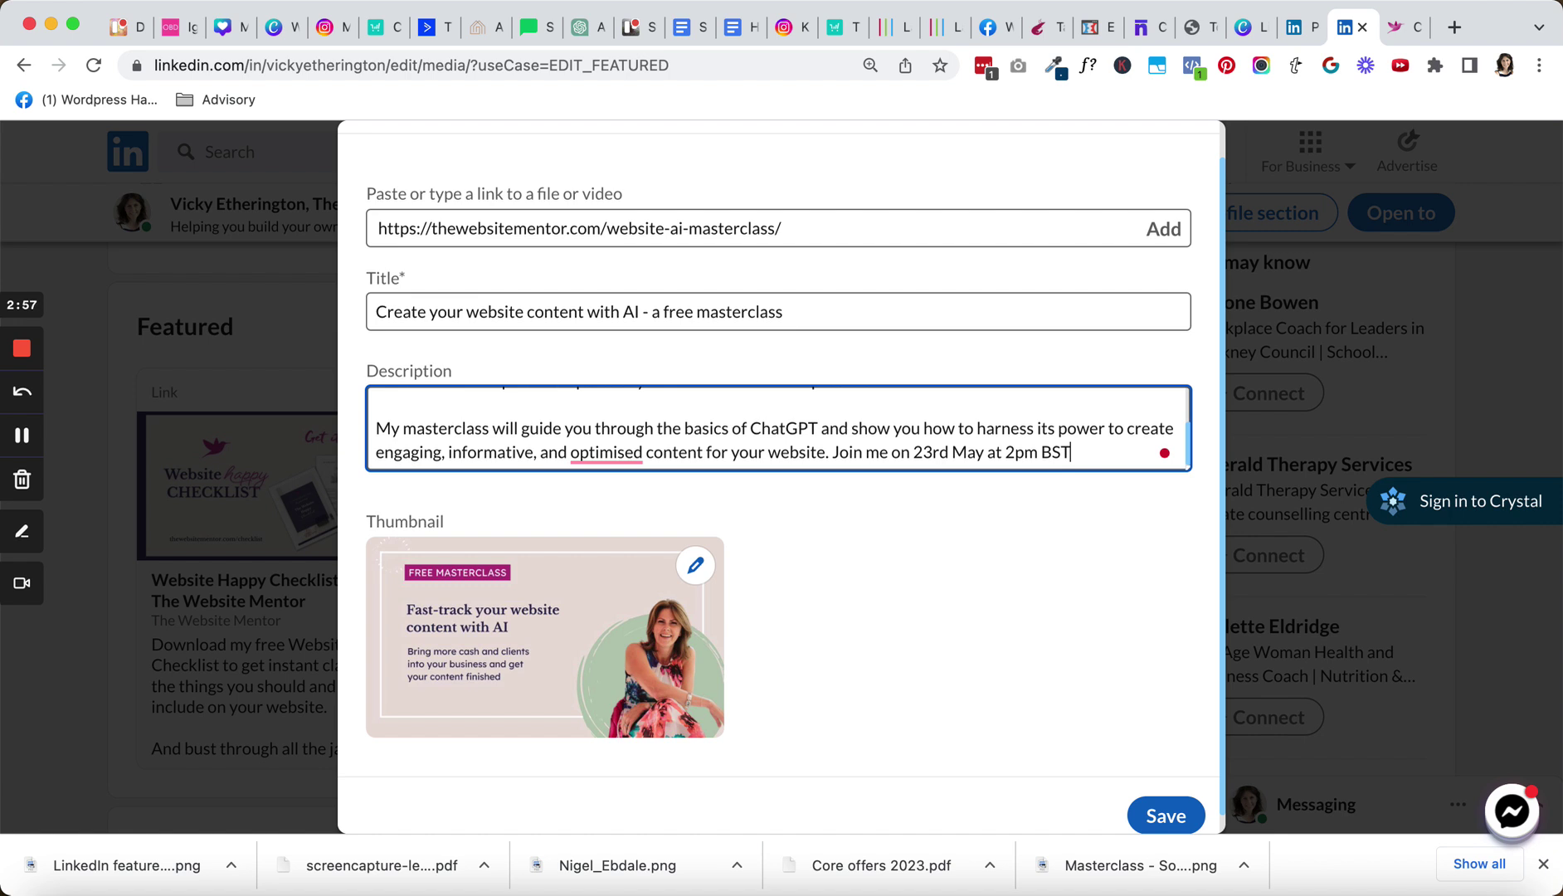
pyautogui.write('.')
pyautogui.click(696, 569)
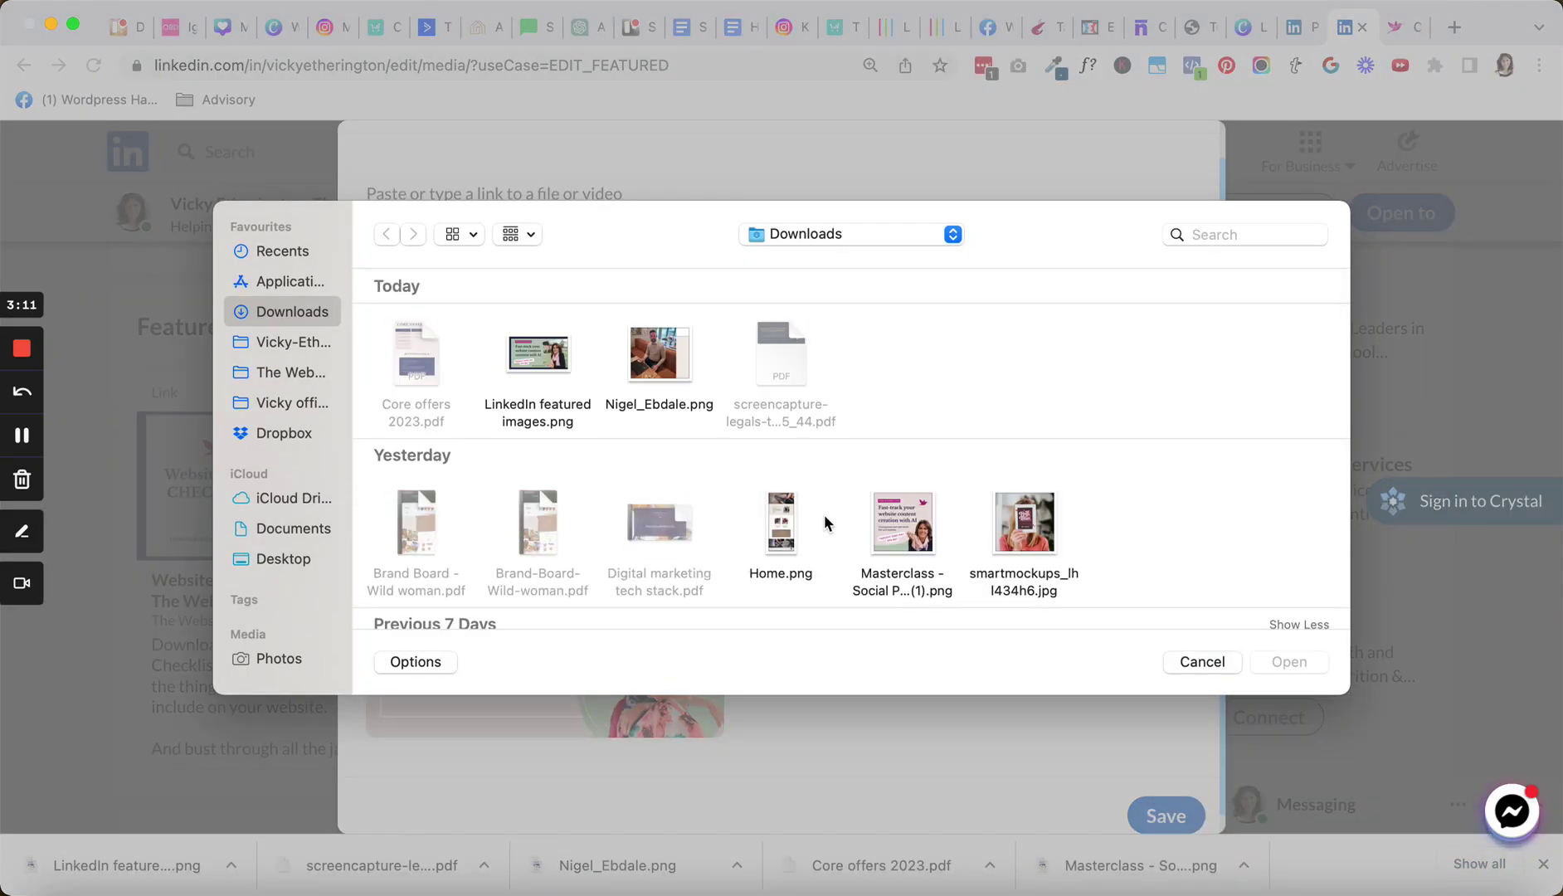
# - Set LinkedIn featured images.png from Downloads as the thumbnail and save the Featured link
pyautogui.doubleClick(545, 364)
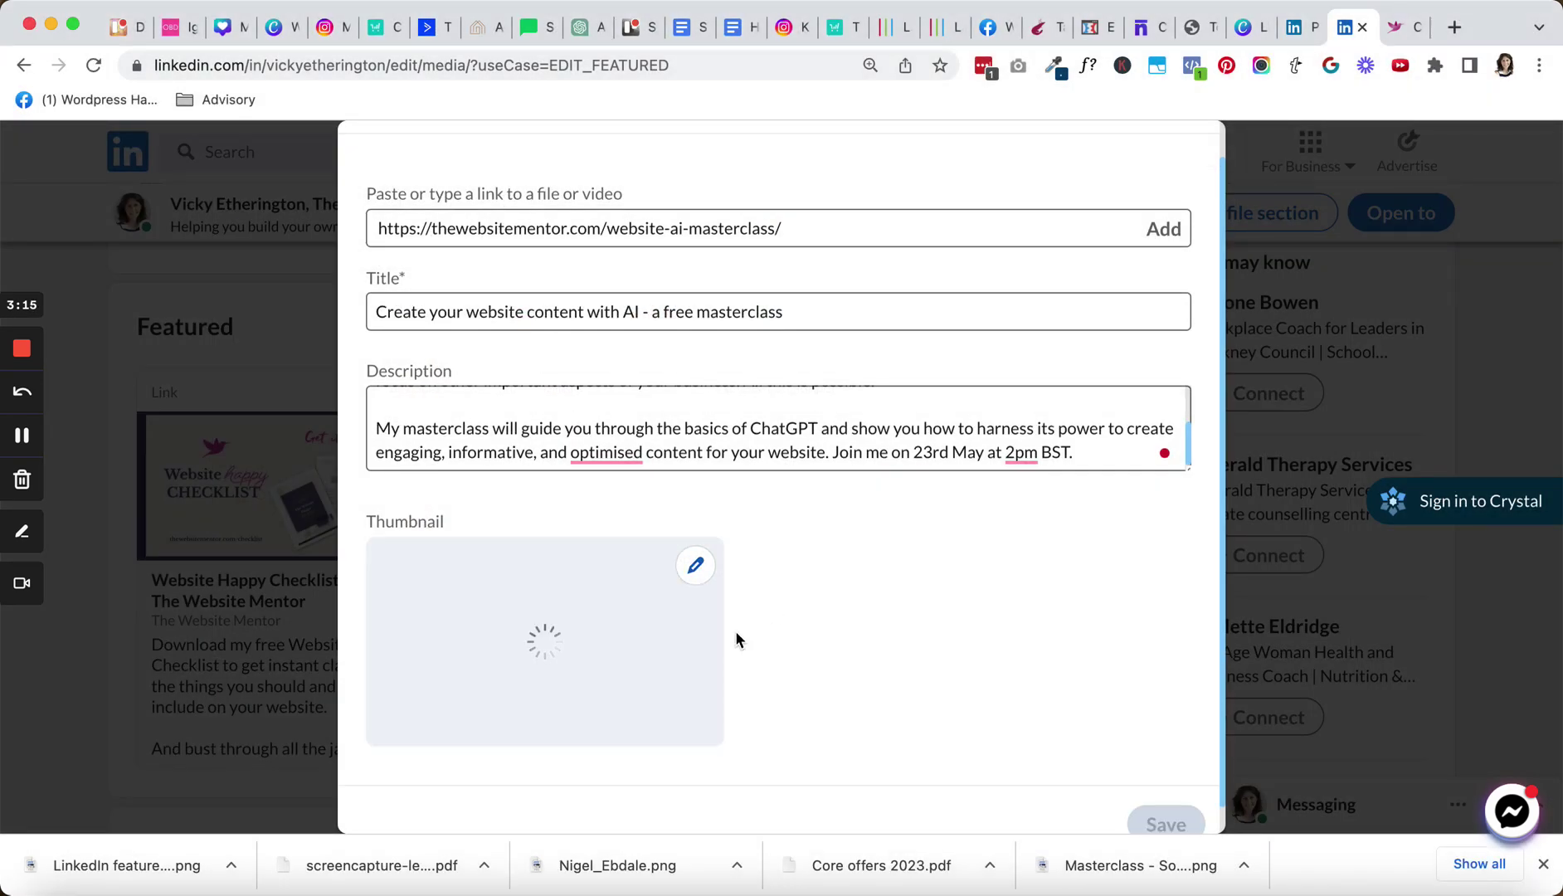
pyautogui.scroll(-2, 843, 643)
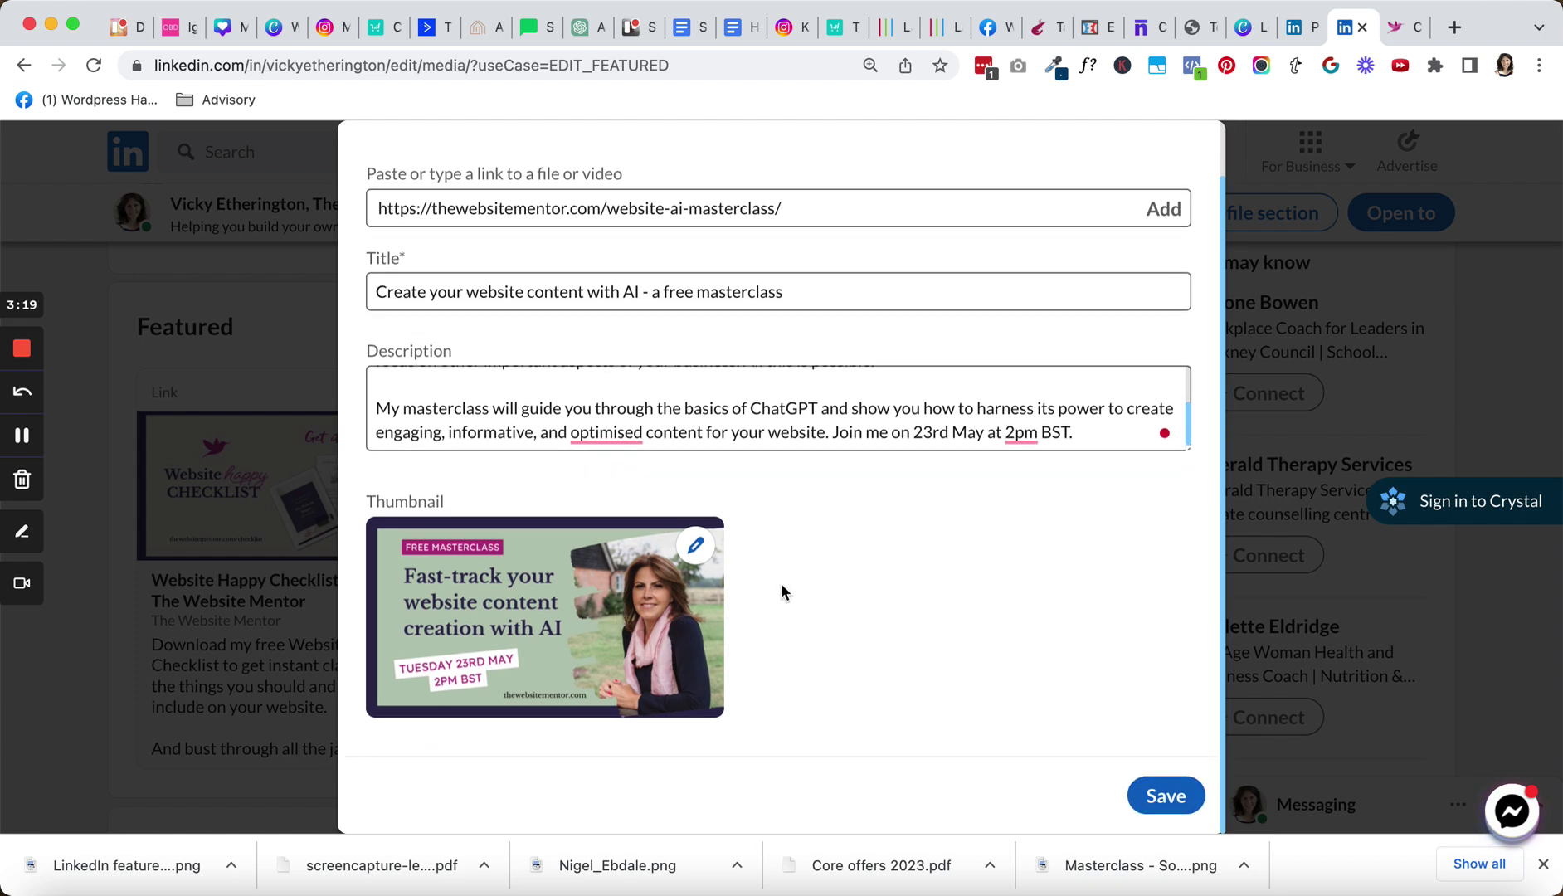
pyautogui.click(1168, 797)
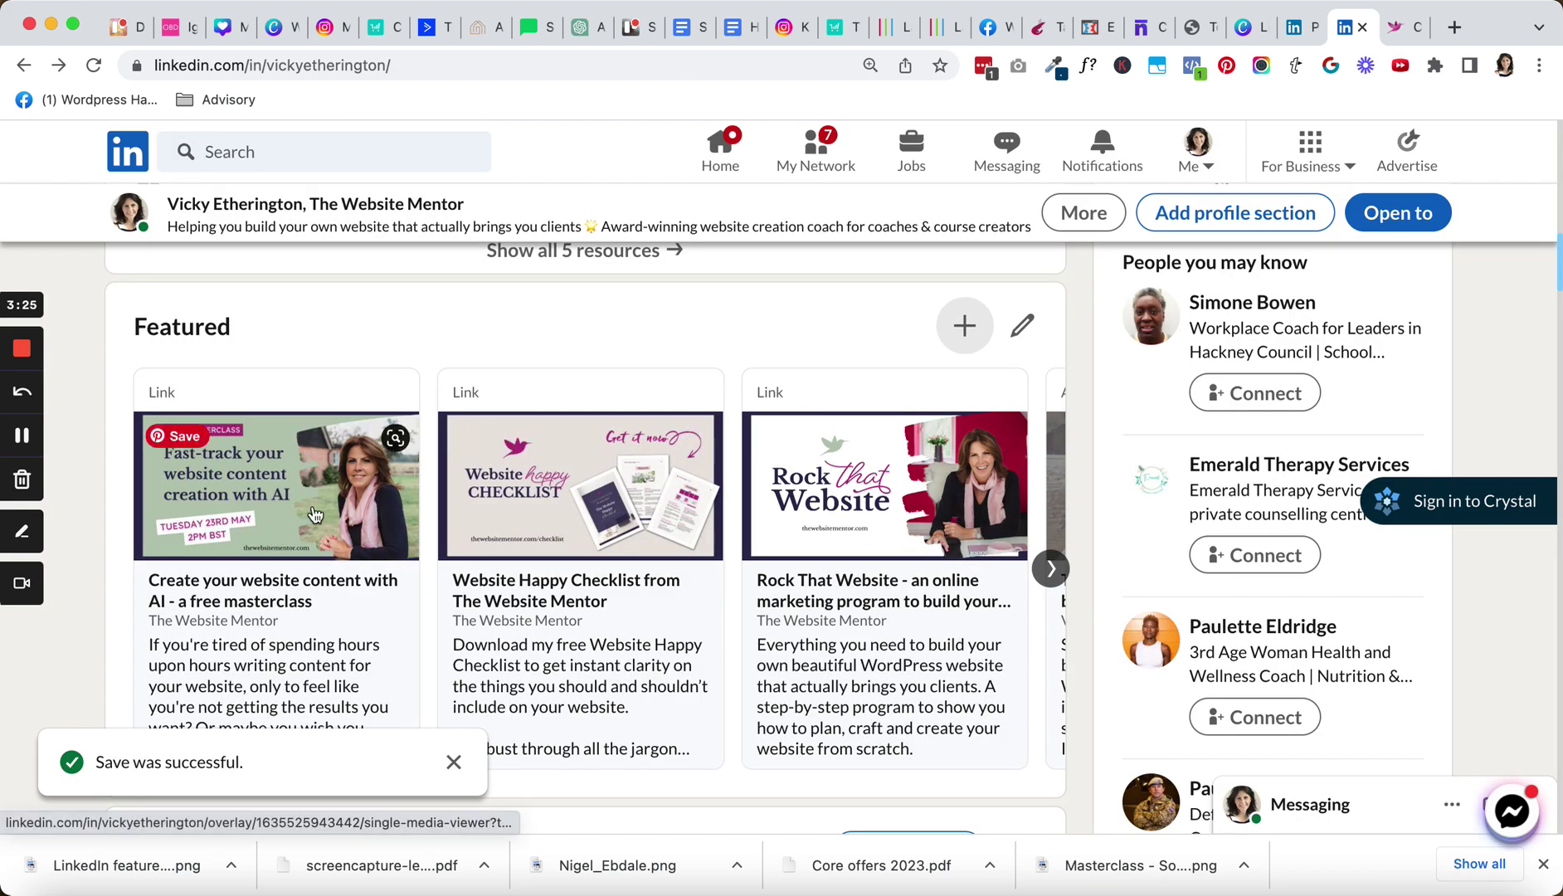
# - Browse the Featured carousel to confirm the masterclass link appears first
pyautogui.scroll(-2, 299, 548)
pyautogui.scroll(-1, 295, 562)
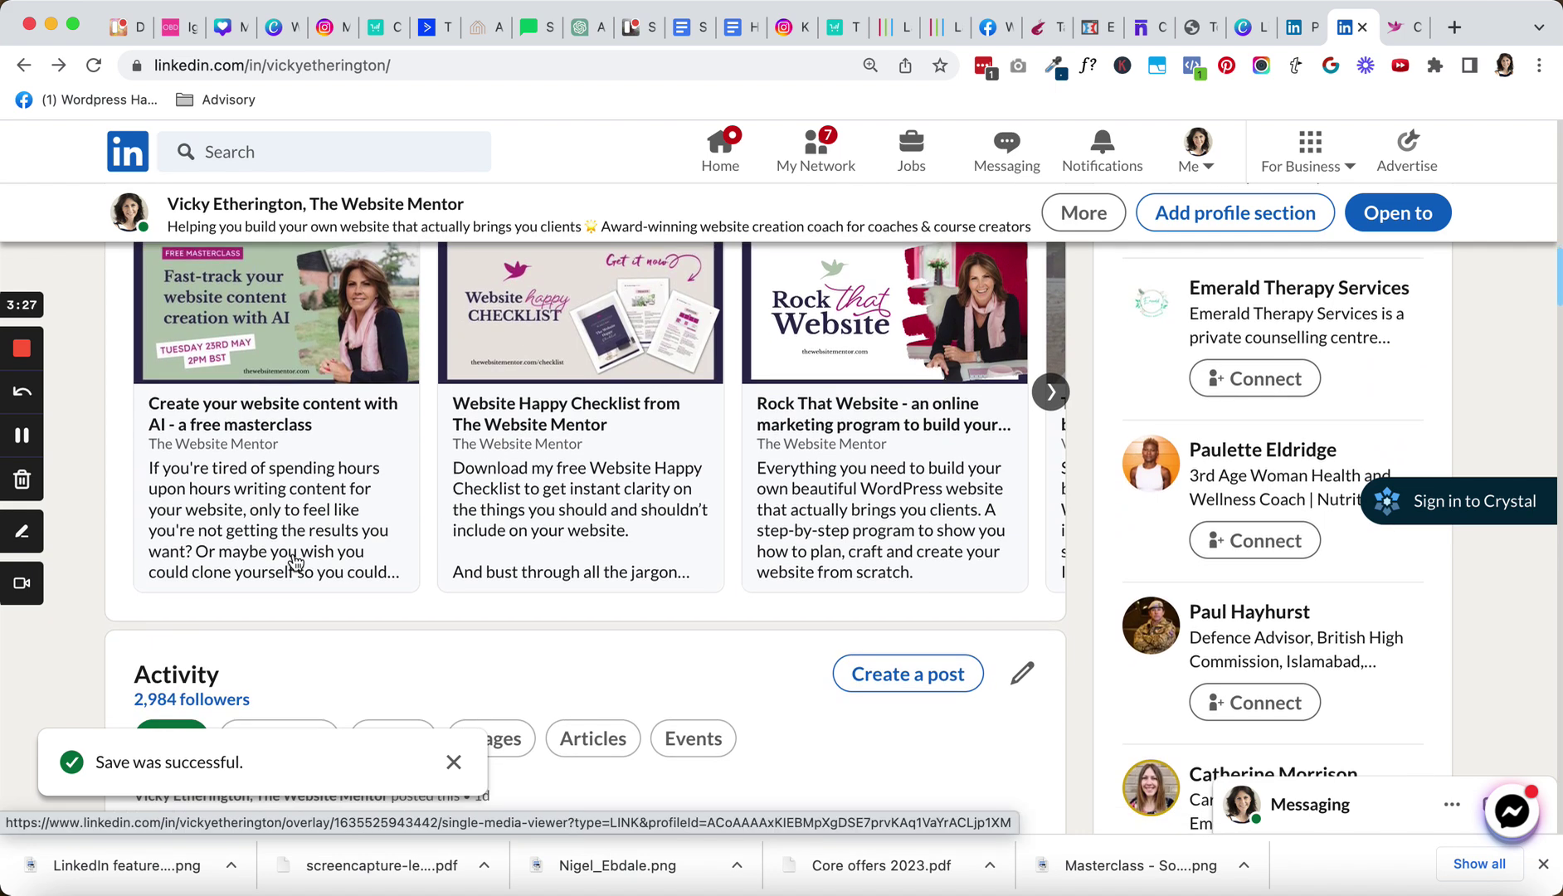
pyautogui.scroll(1, 296, 561)
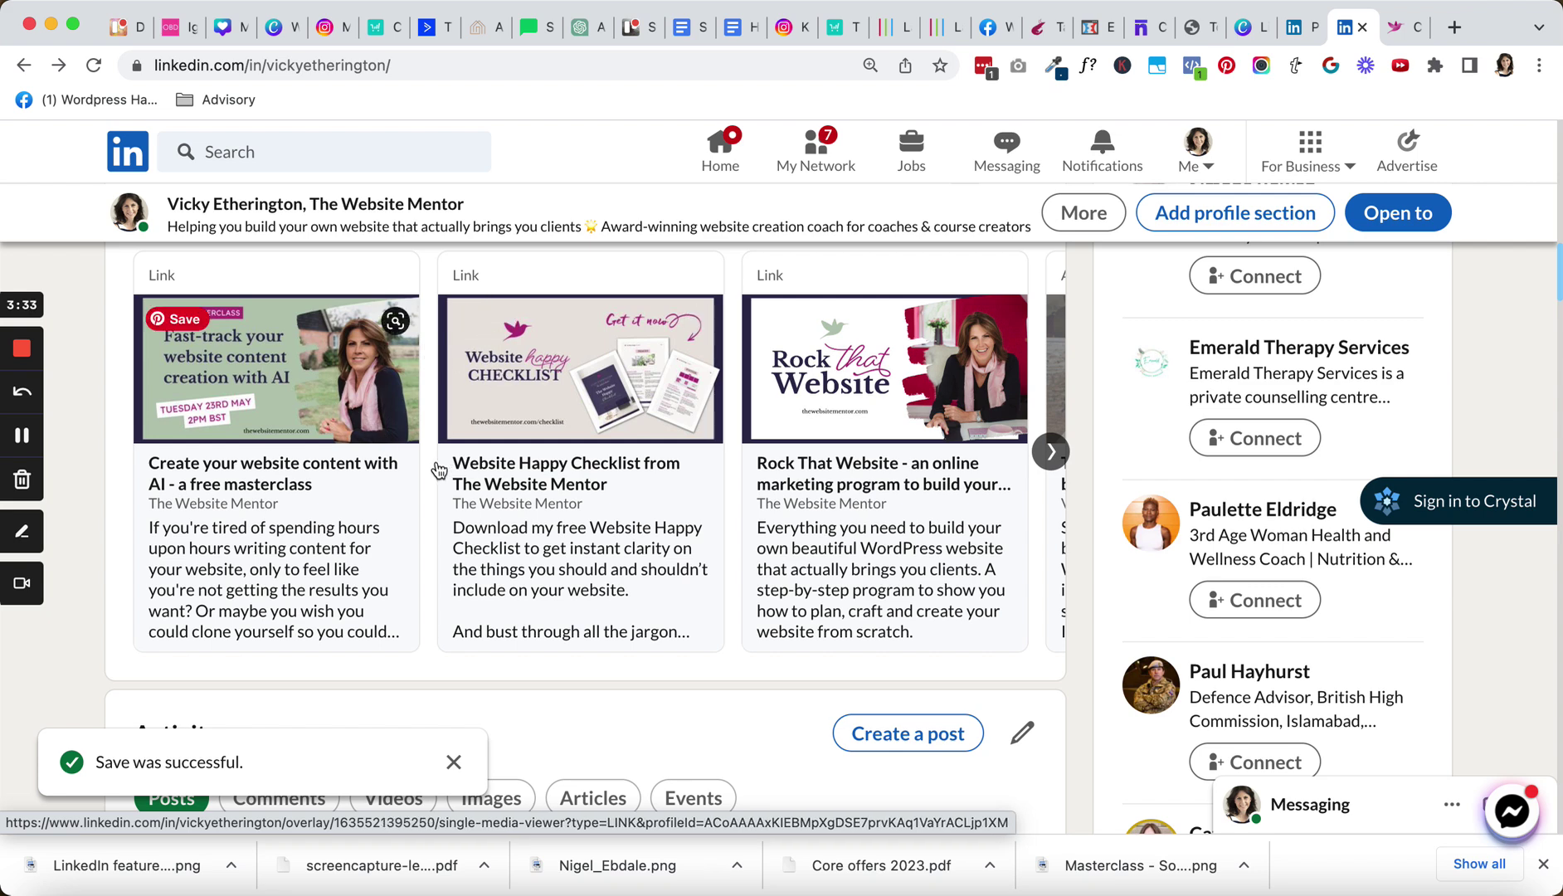
pyautogui.click(1050, 451)
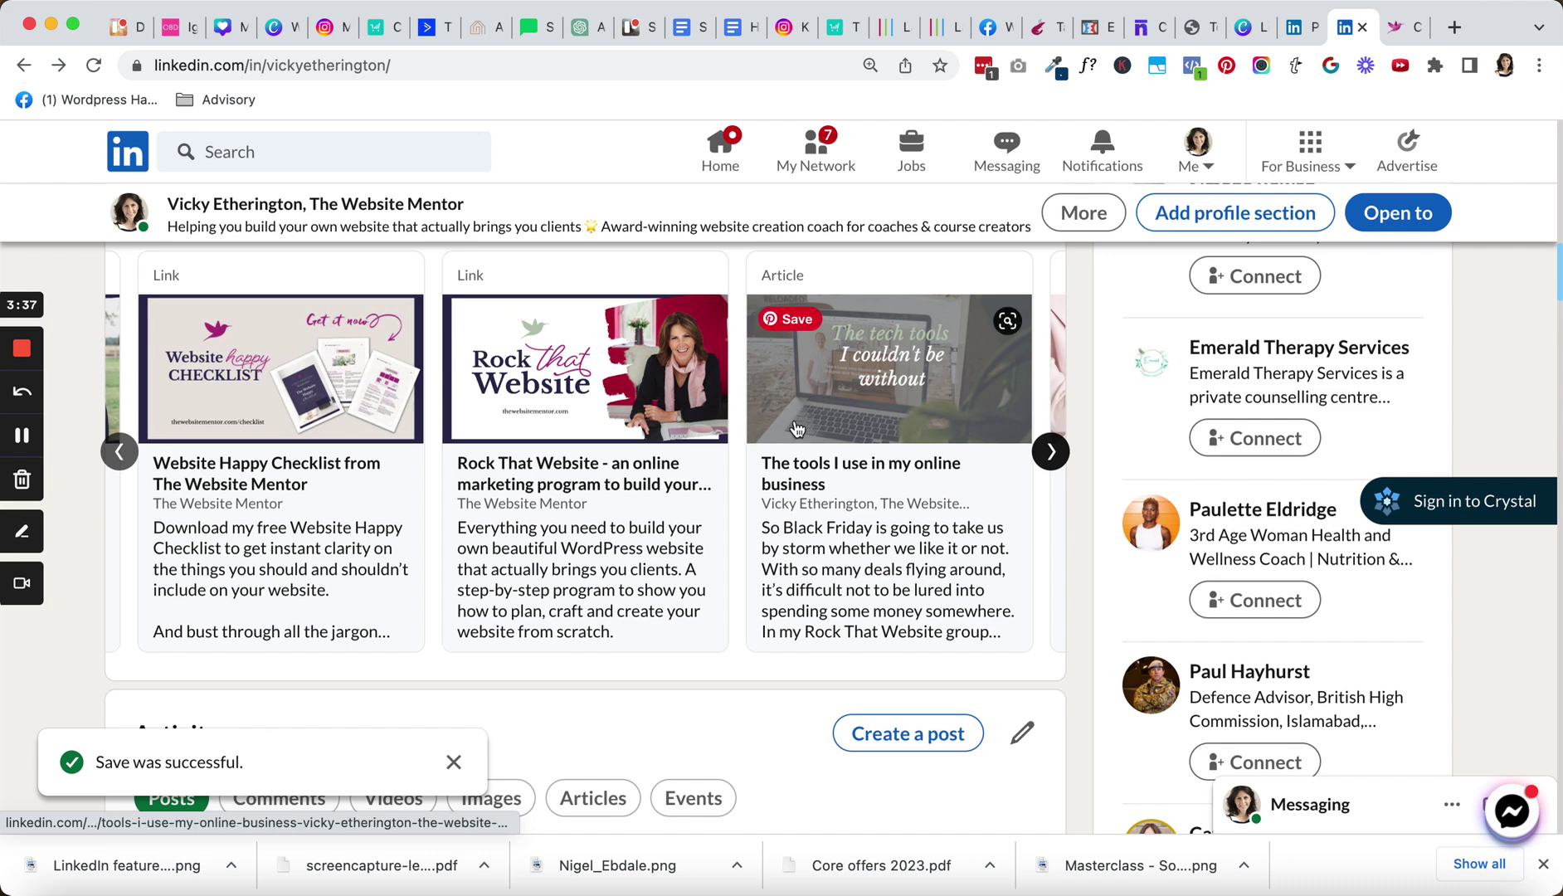
pyautogui.click(120, 451)
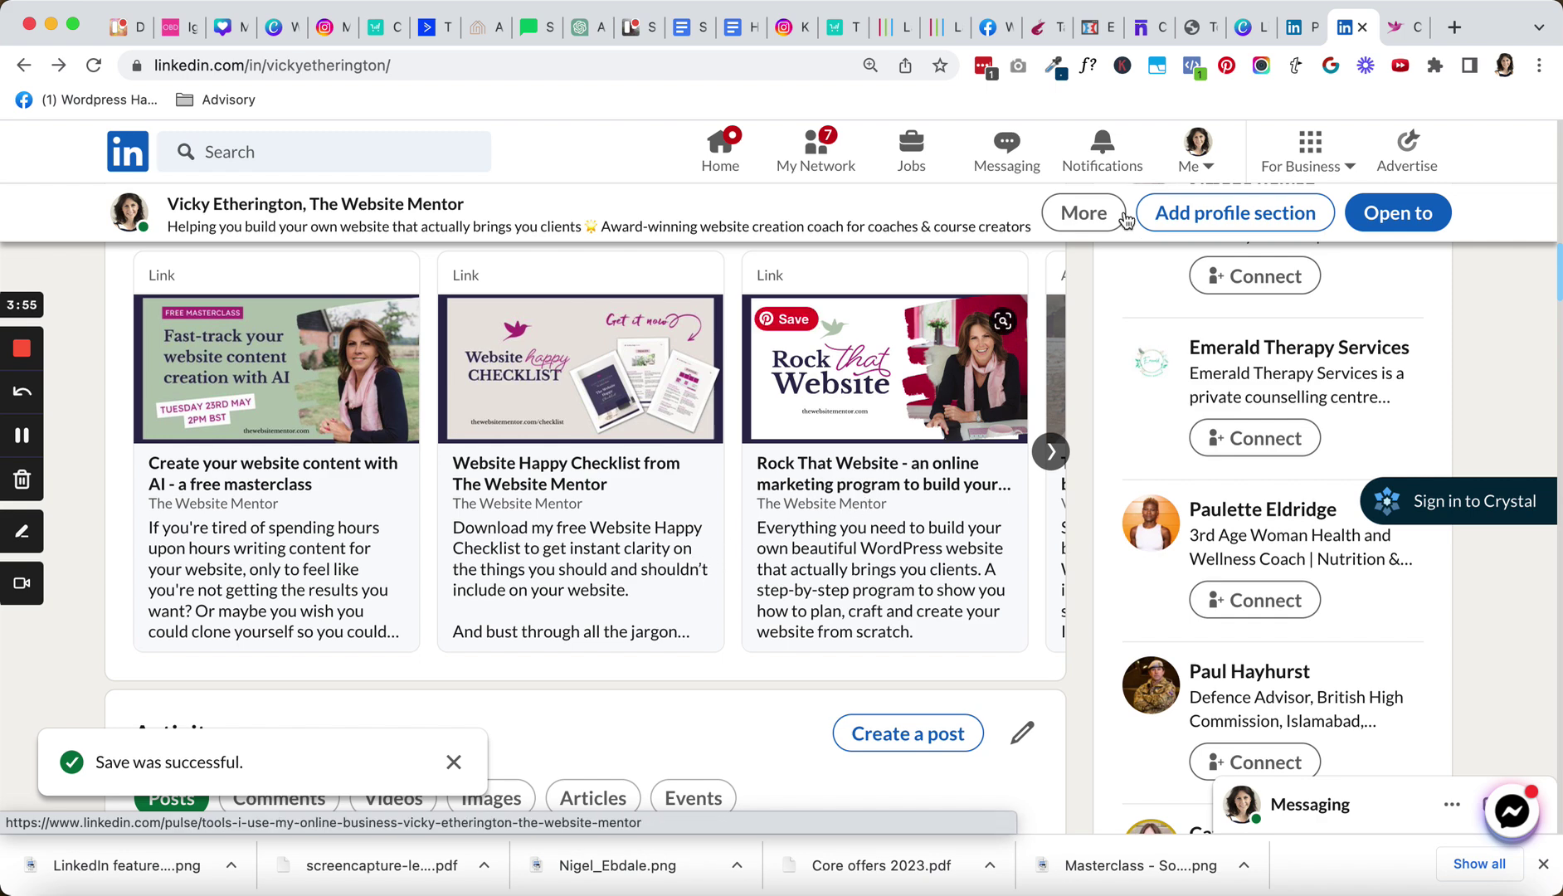
pyautogui.click(1300, 30)
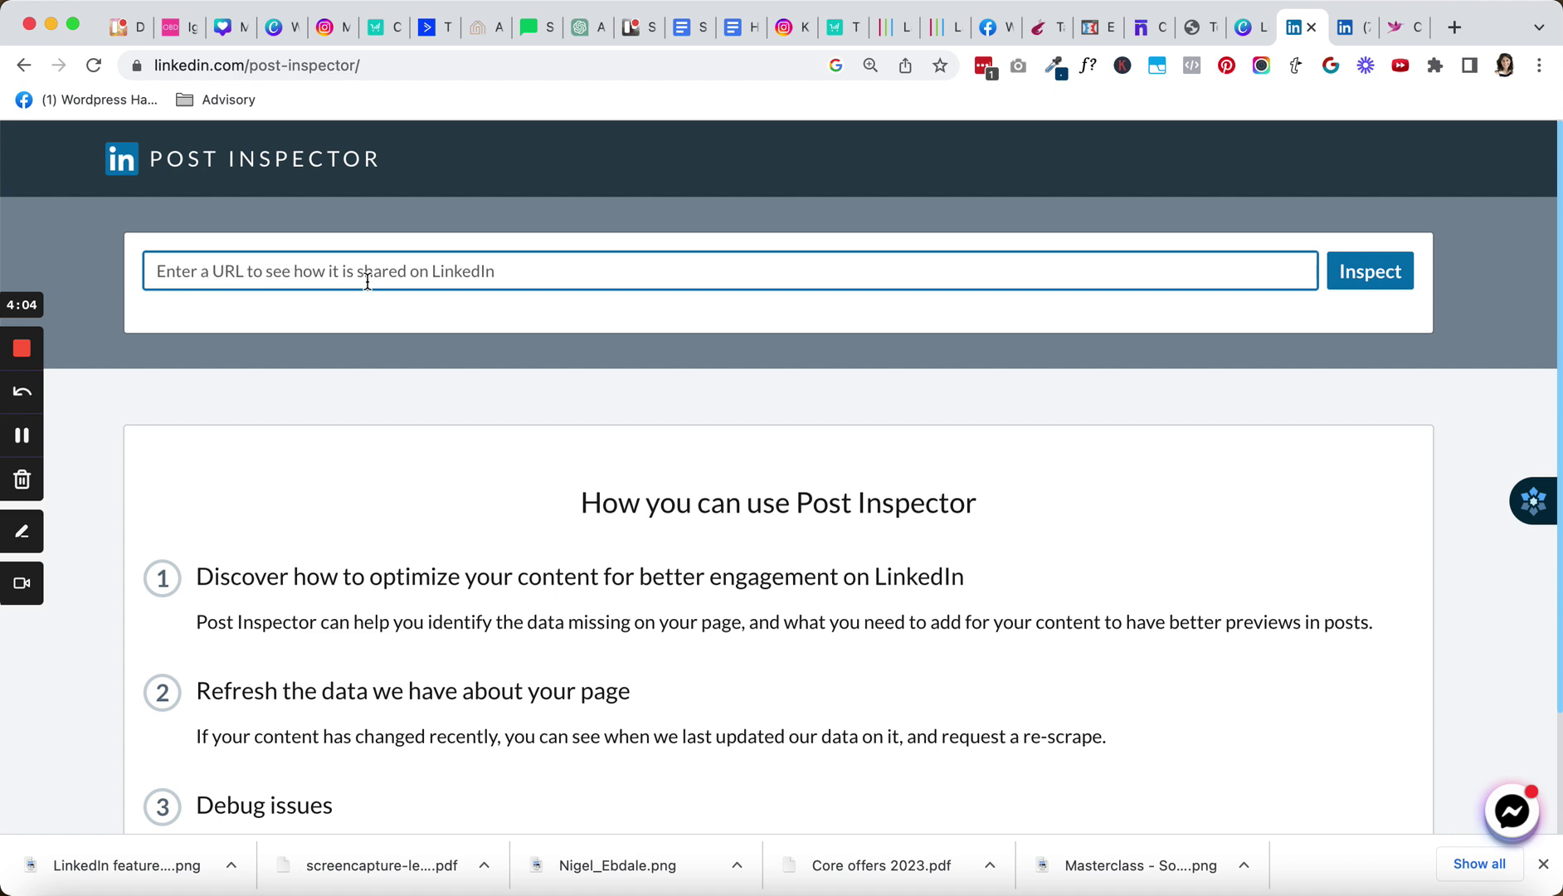
# - Inspect the masterclass URL in Post Inspector and review its banner preview
pyautogui.click(1399, 32)
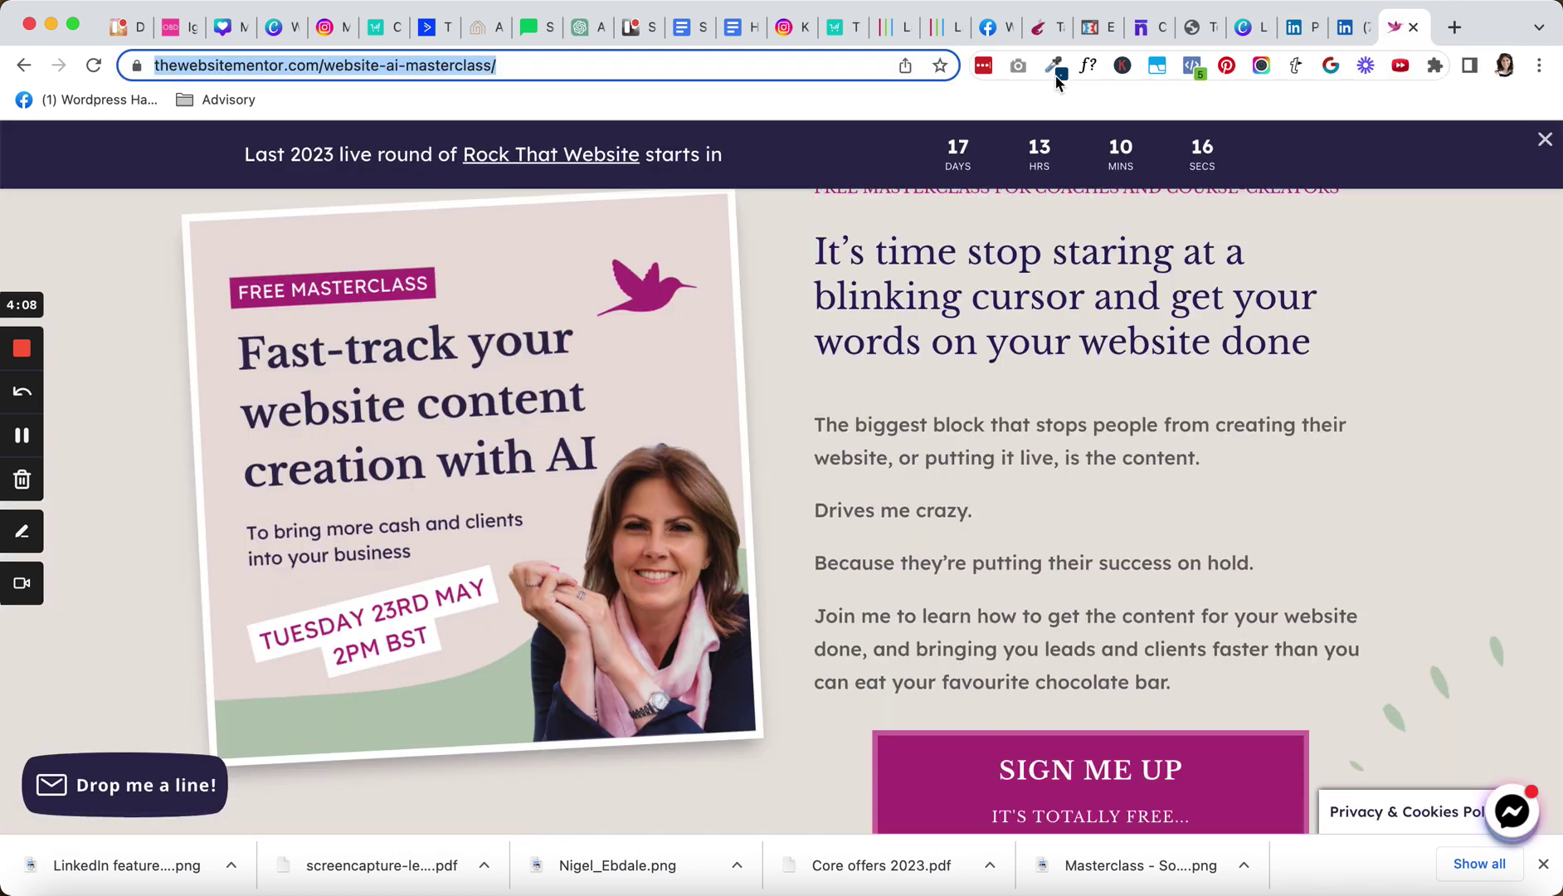
pyautogui.click(1305, 27)
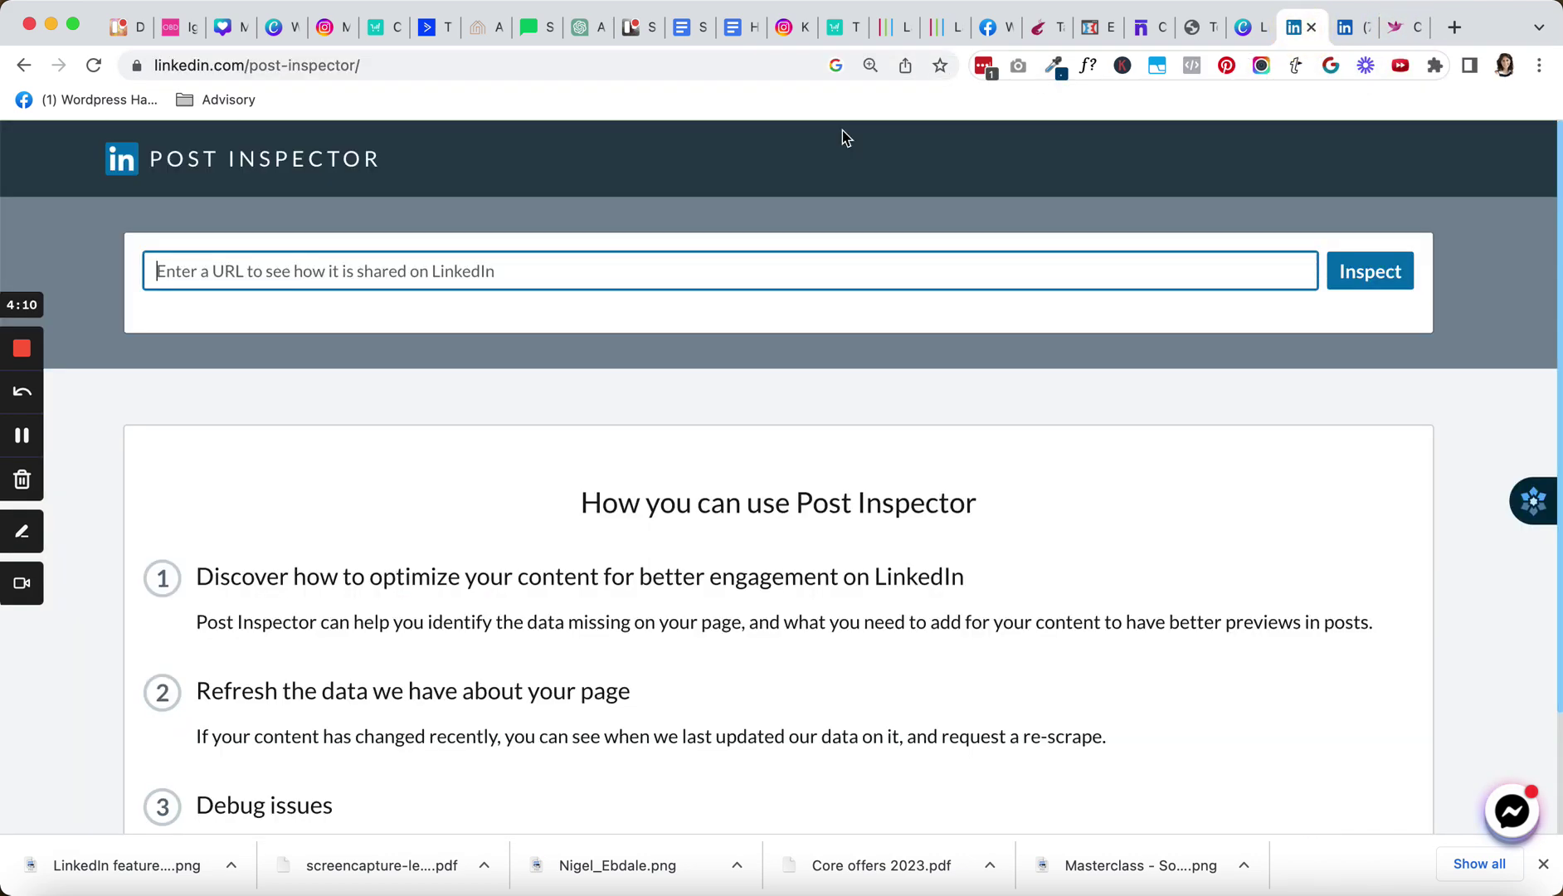
pyautogui.write('https://thewebsitementor.com/website-ai-masterclass/')
pyautogui.click(1375, 270)
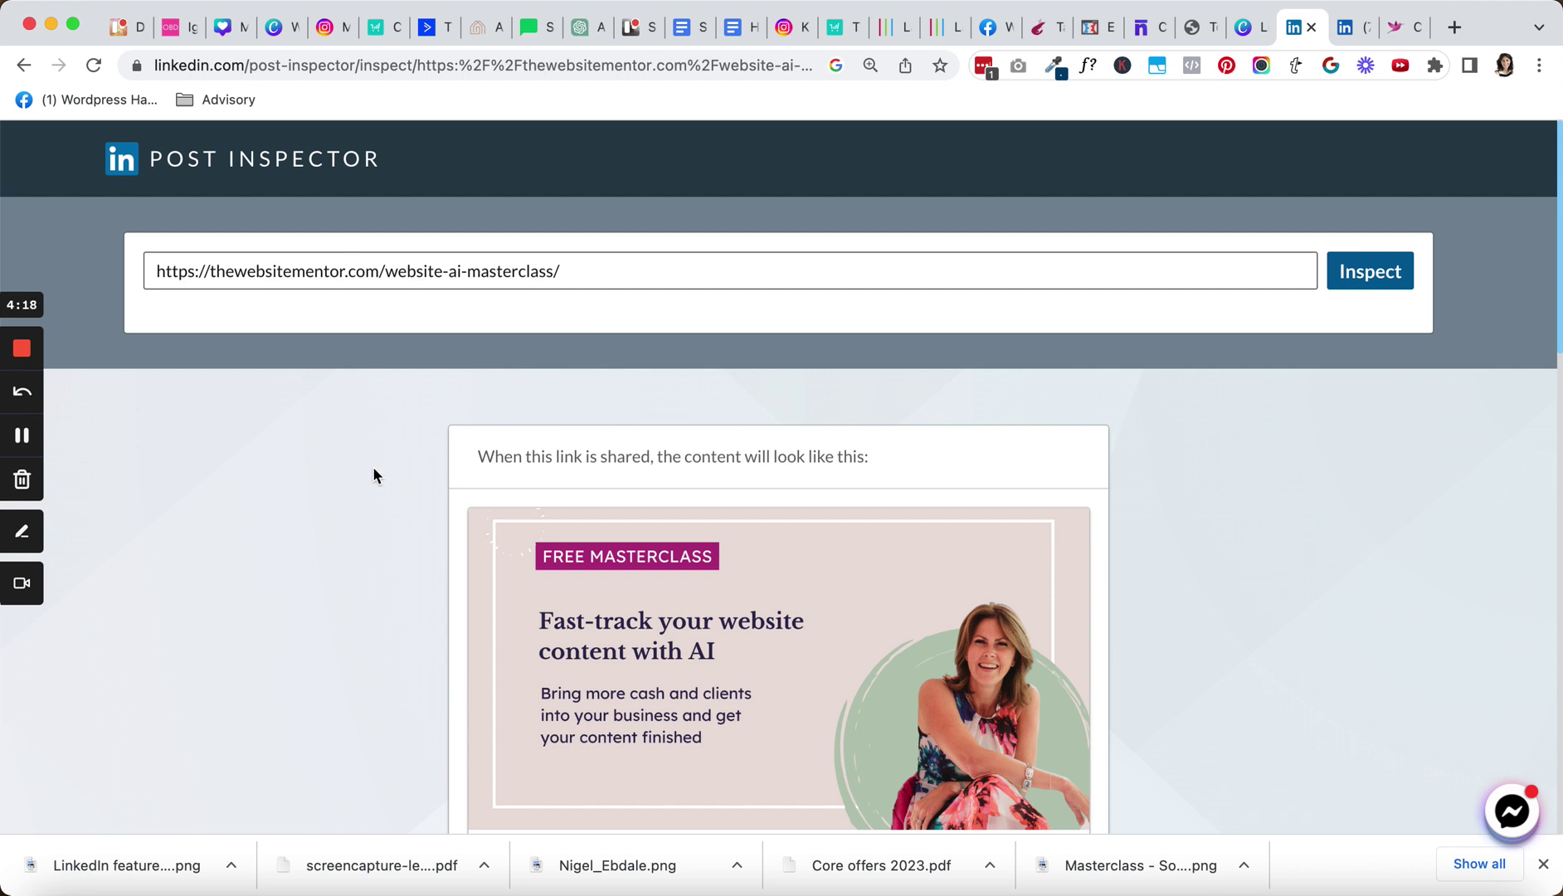
pyautogui.scroll(-3, 377, 575)
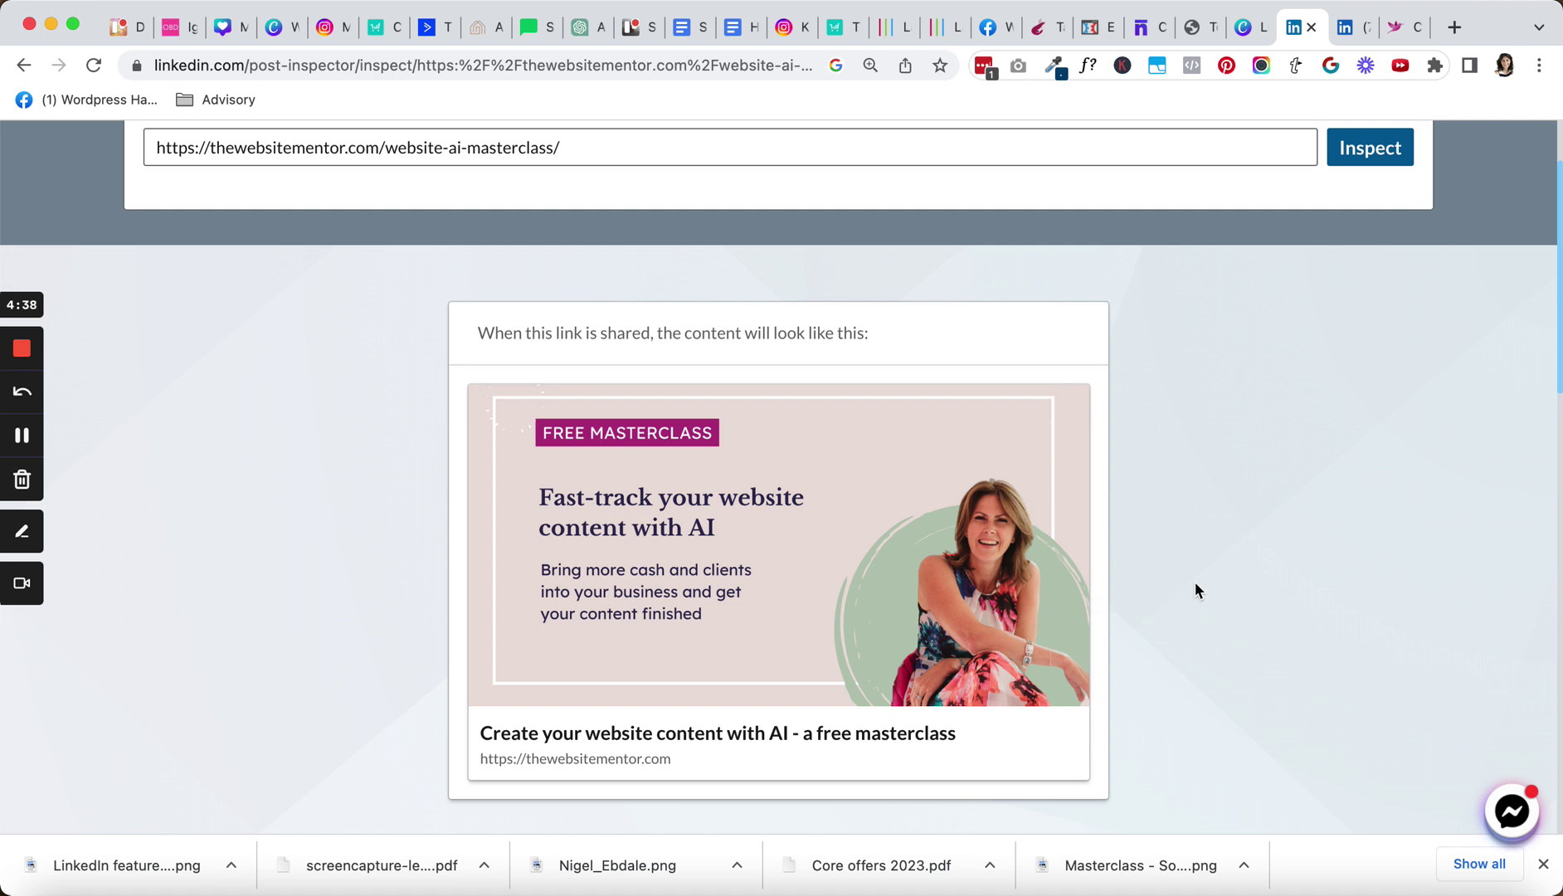
pyautogui.click(21, 436)
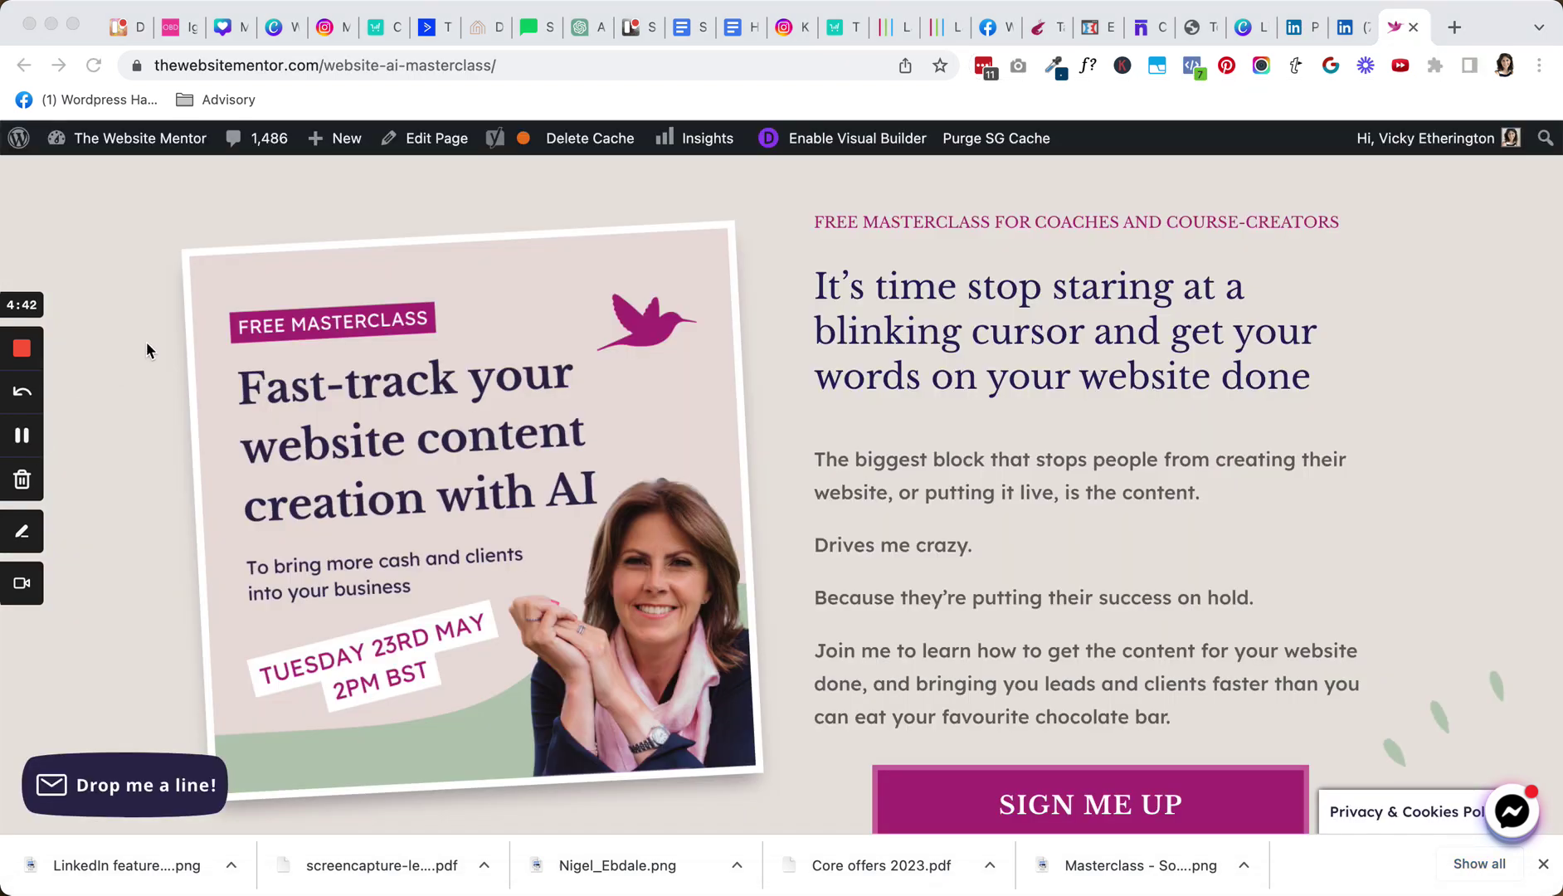
# - Open the 'Website AI Masterclass' page in the editor and scroll to Yoast's Google preview
pyautogui.click(435, 156)
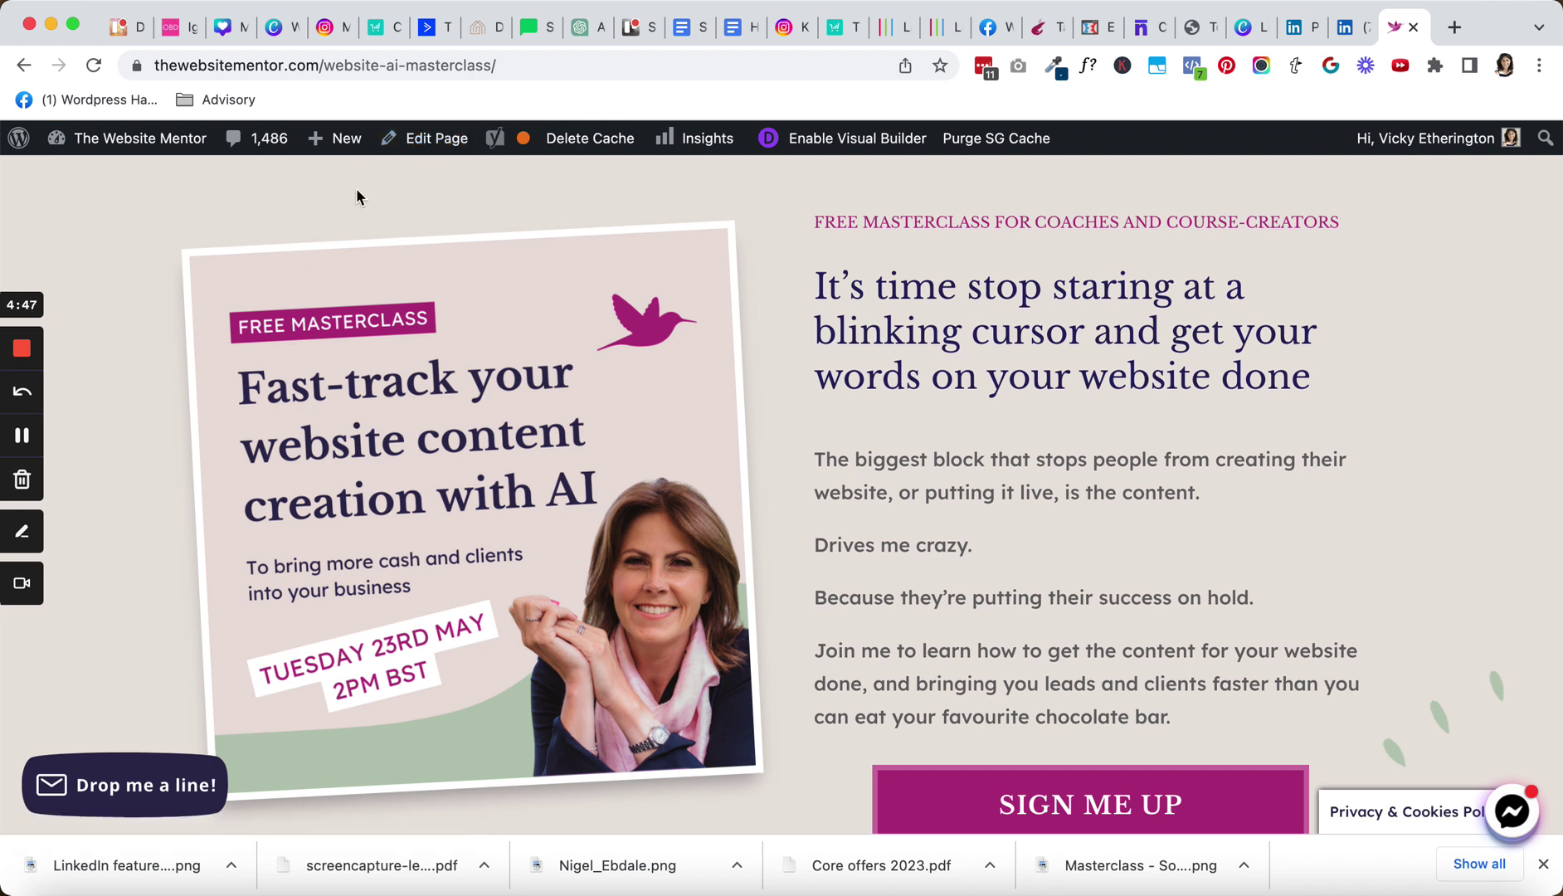
pyautogui.click(431, 138)
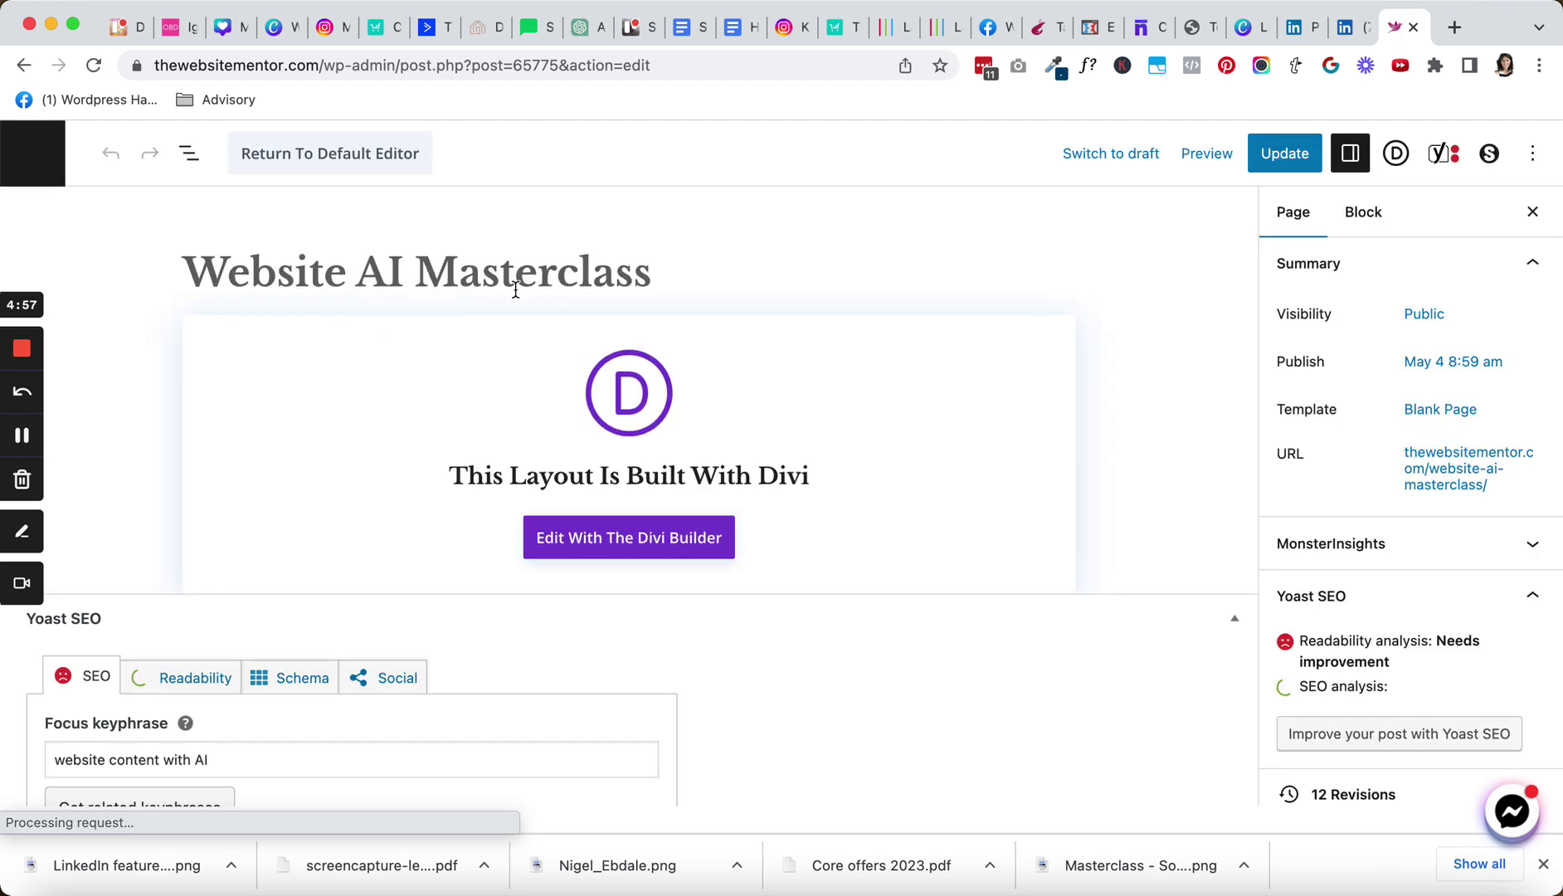
pyautogui.scroll(-3, 403, 430)
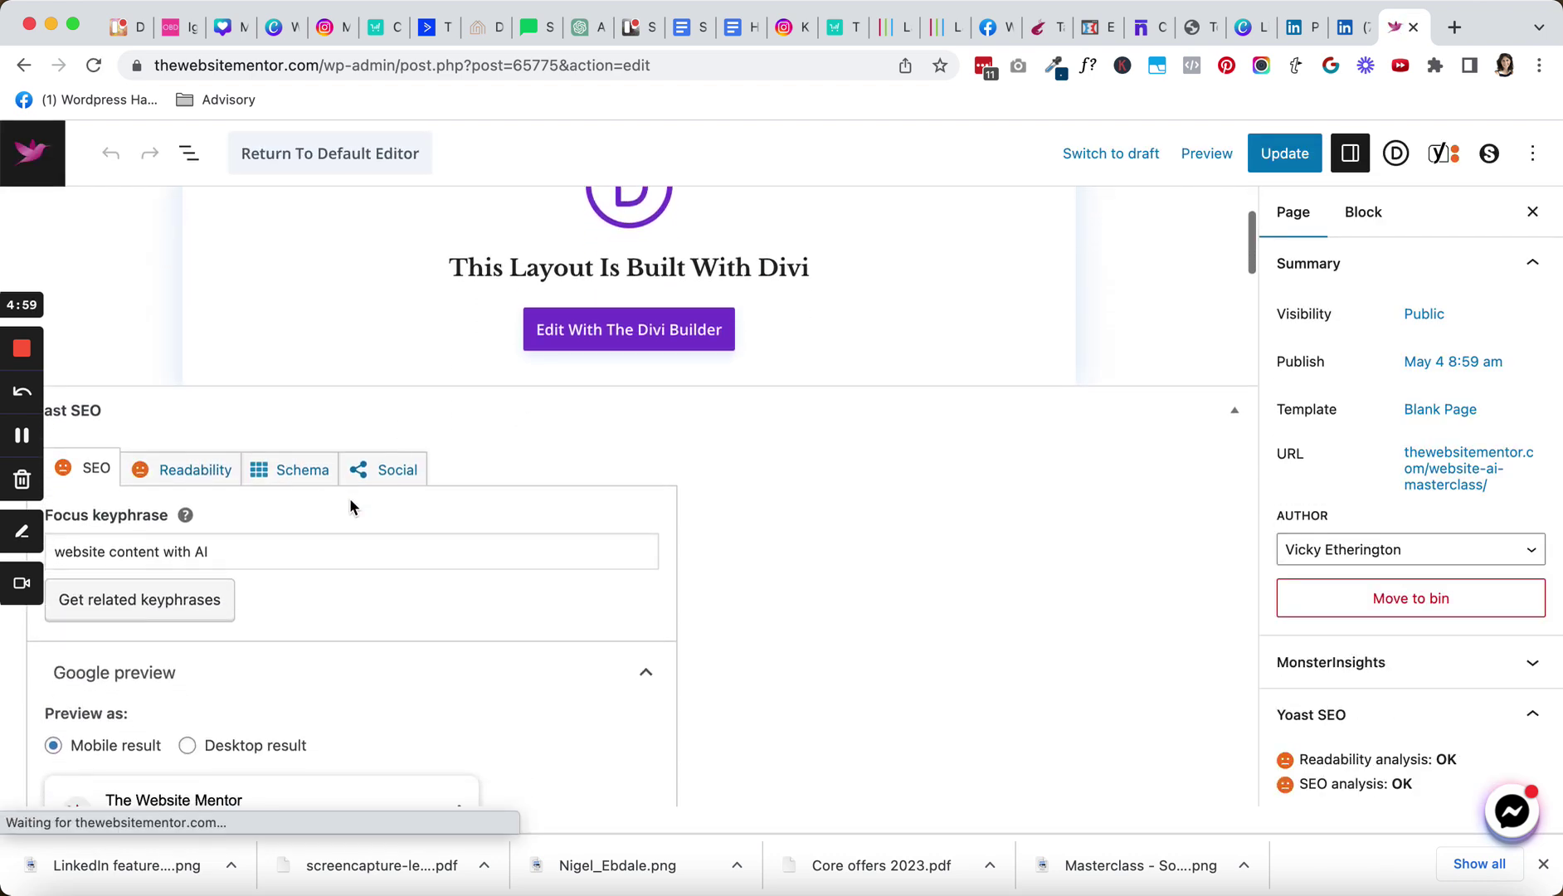
pyautogui.scroll(-3, 352, 508)
pyautogui.scroll(-8, 352, 508)
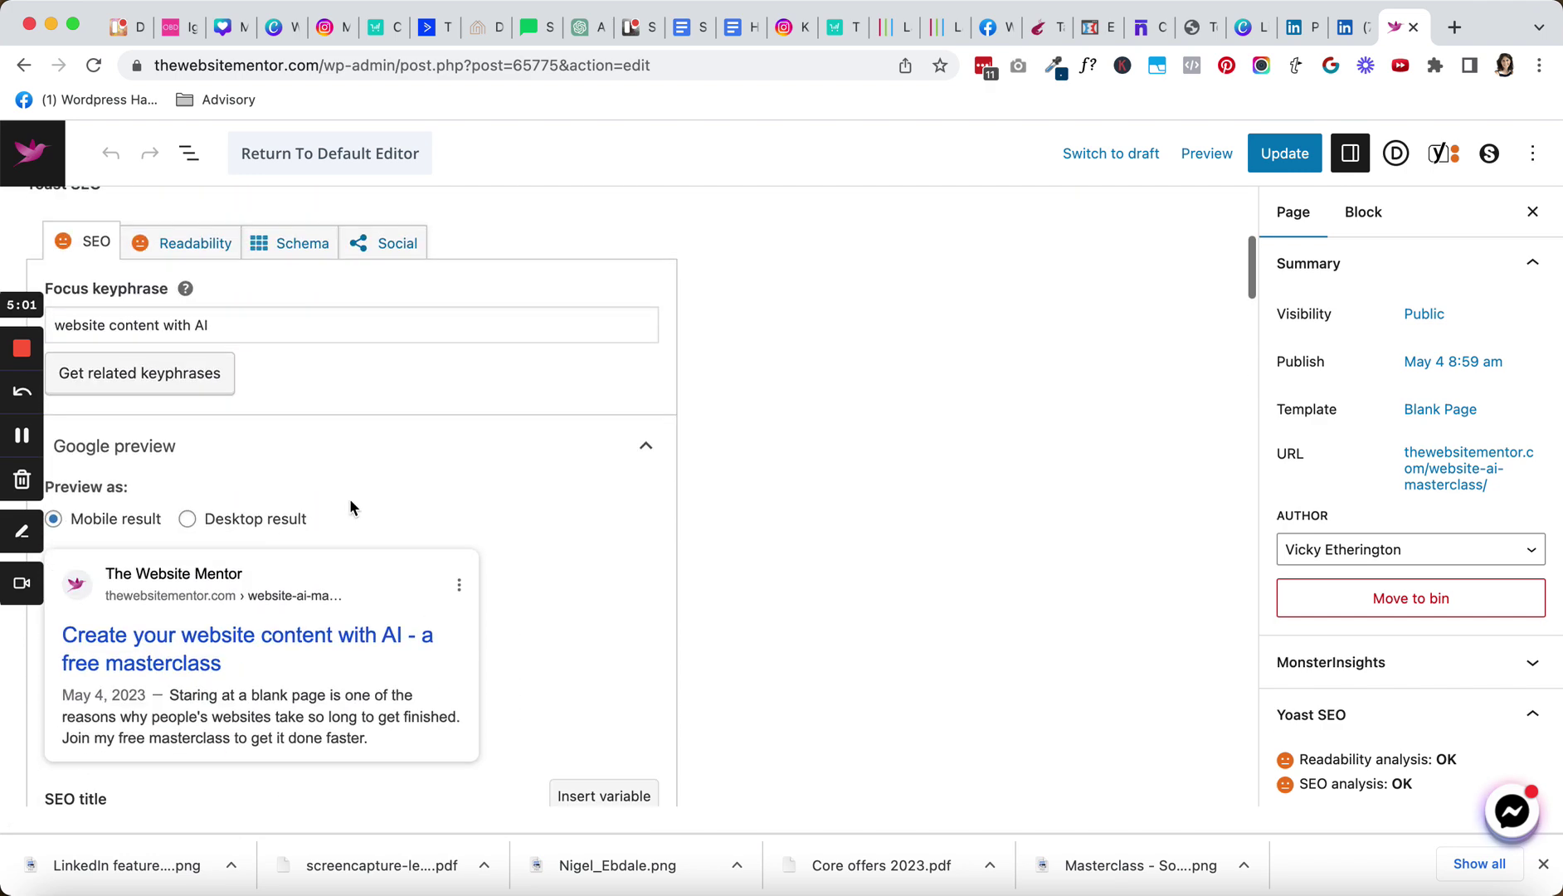
pyautogui.scroll(7, 350, 498)
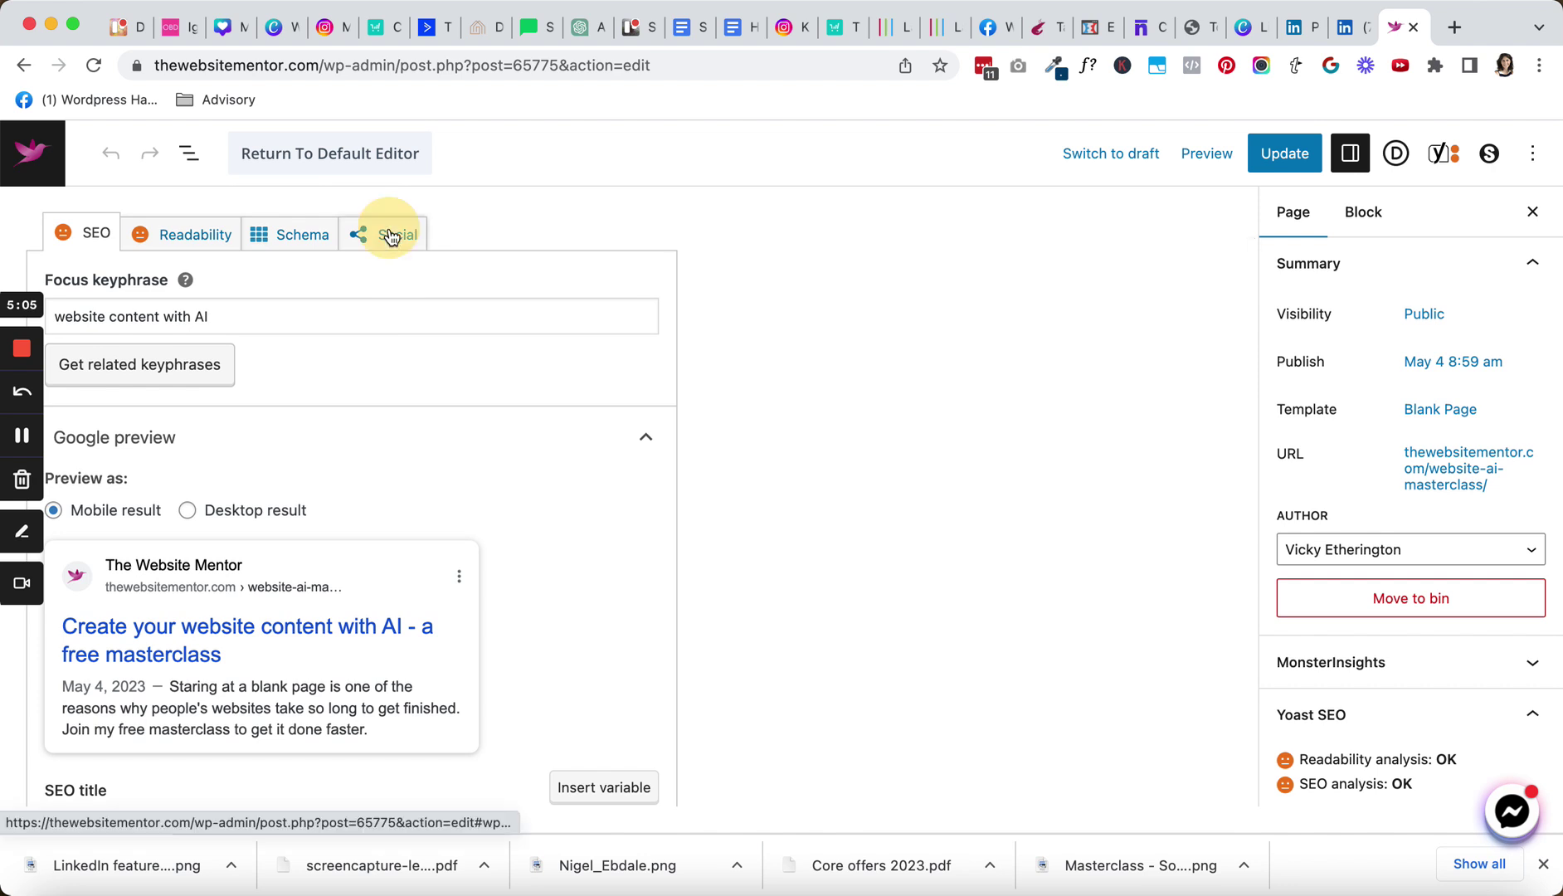
# - View the masterclass Facebook image in Yoast's Social tab, then return to LinkedIn's Featured section
pyautogui.click(393, 235)
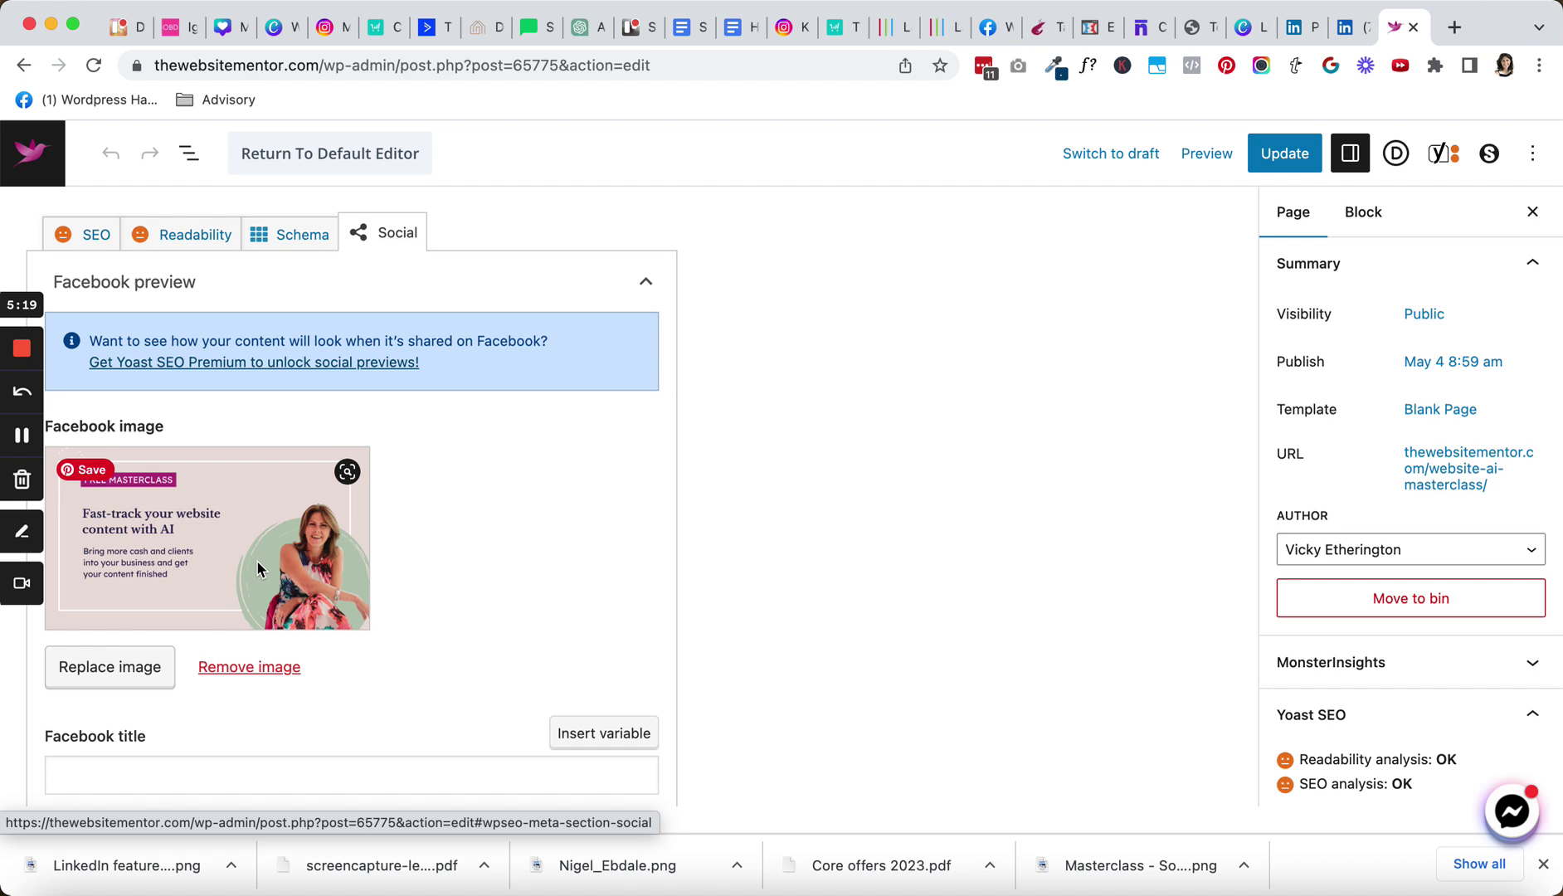
pyautogui.scroll(3, 258, 569)
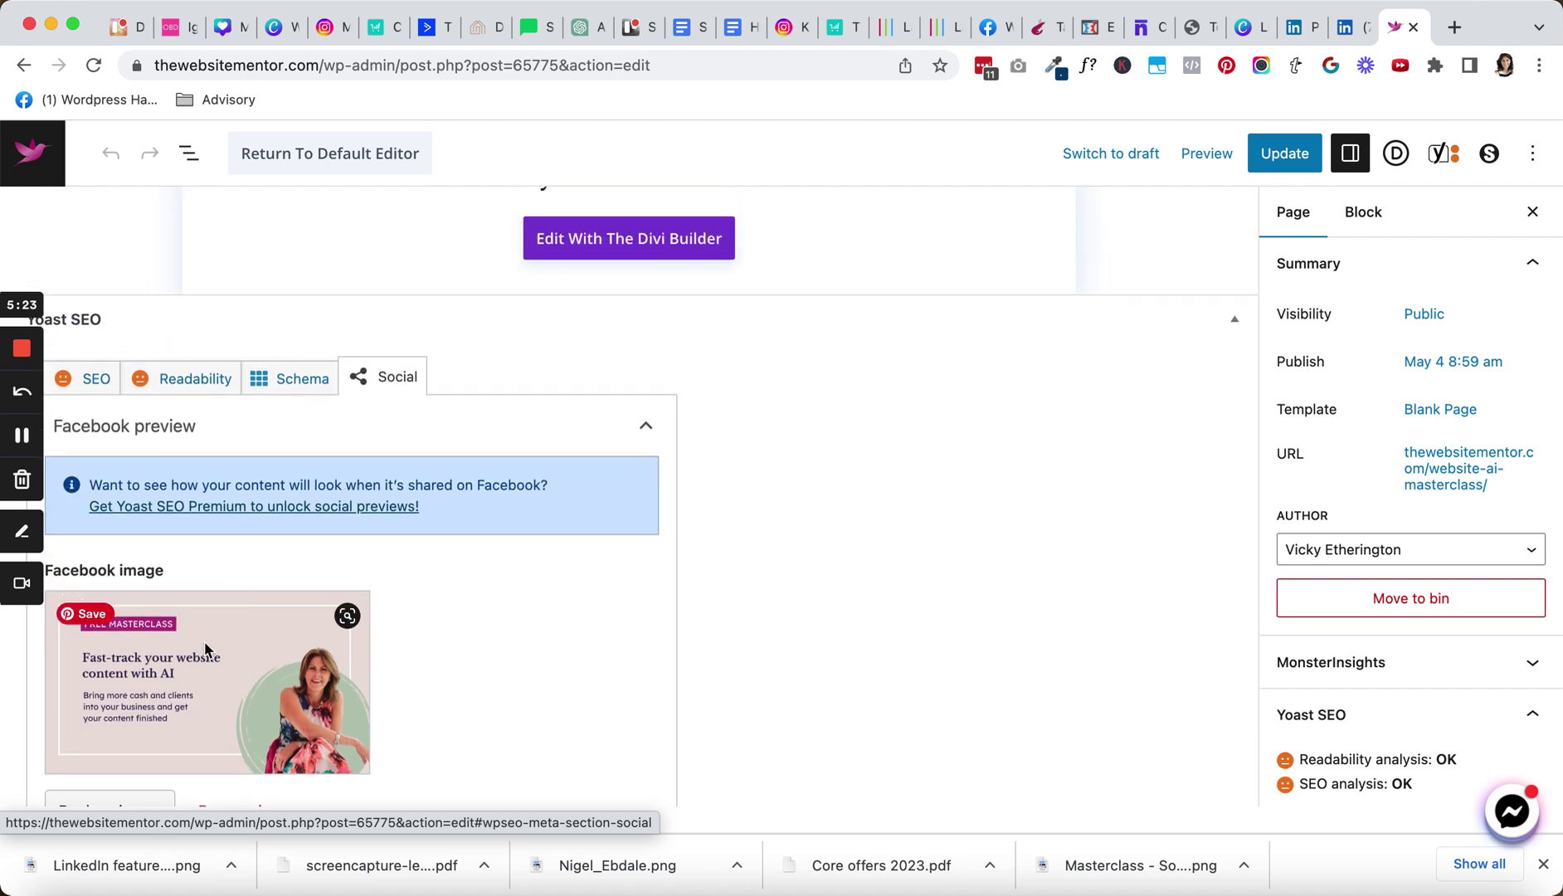
pyautogui.scroll(-3, 204, 641)
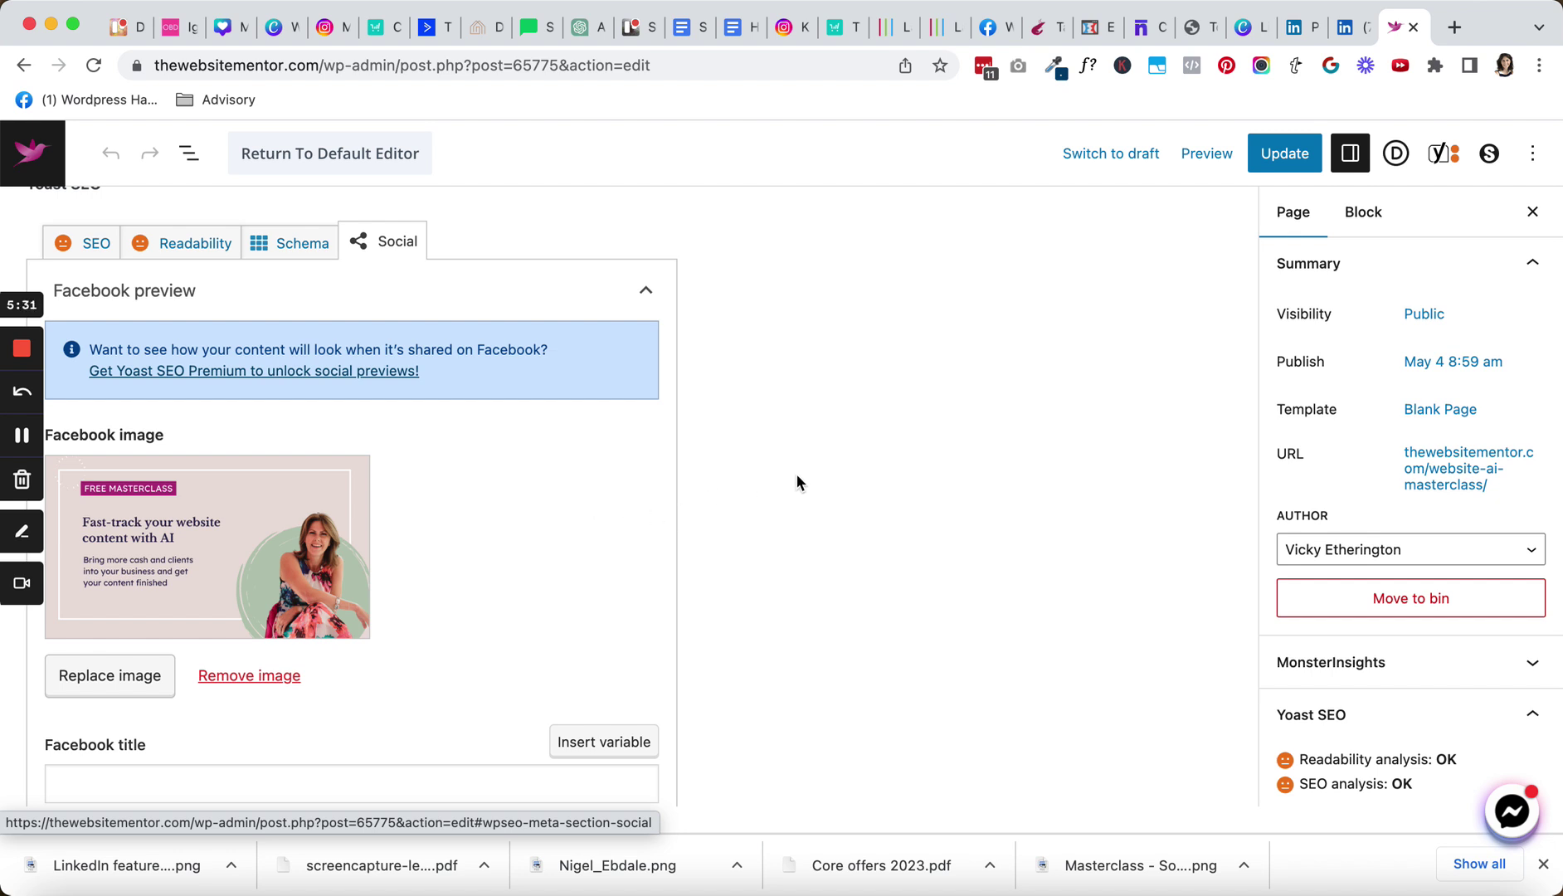
pyautogui.click(1342, 27)
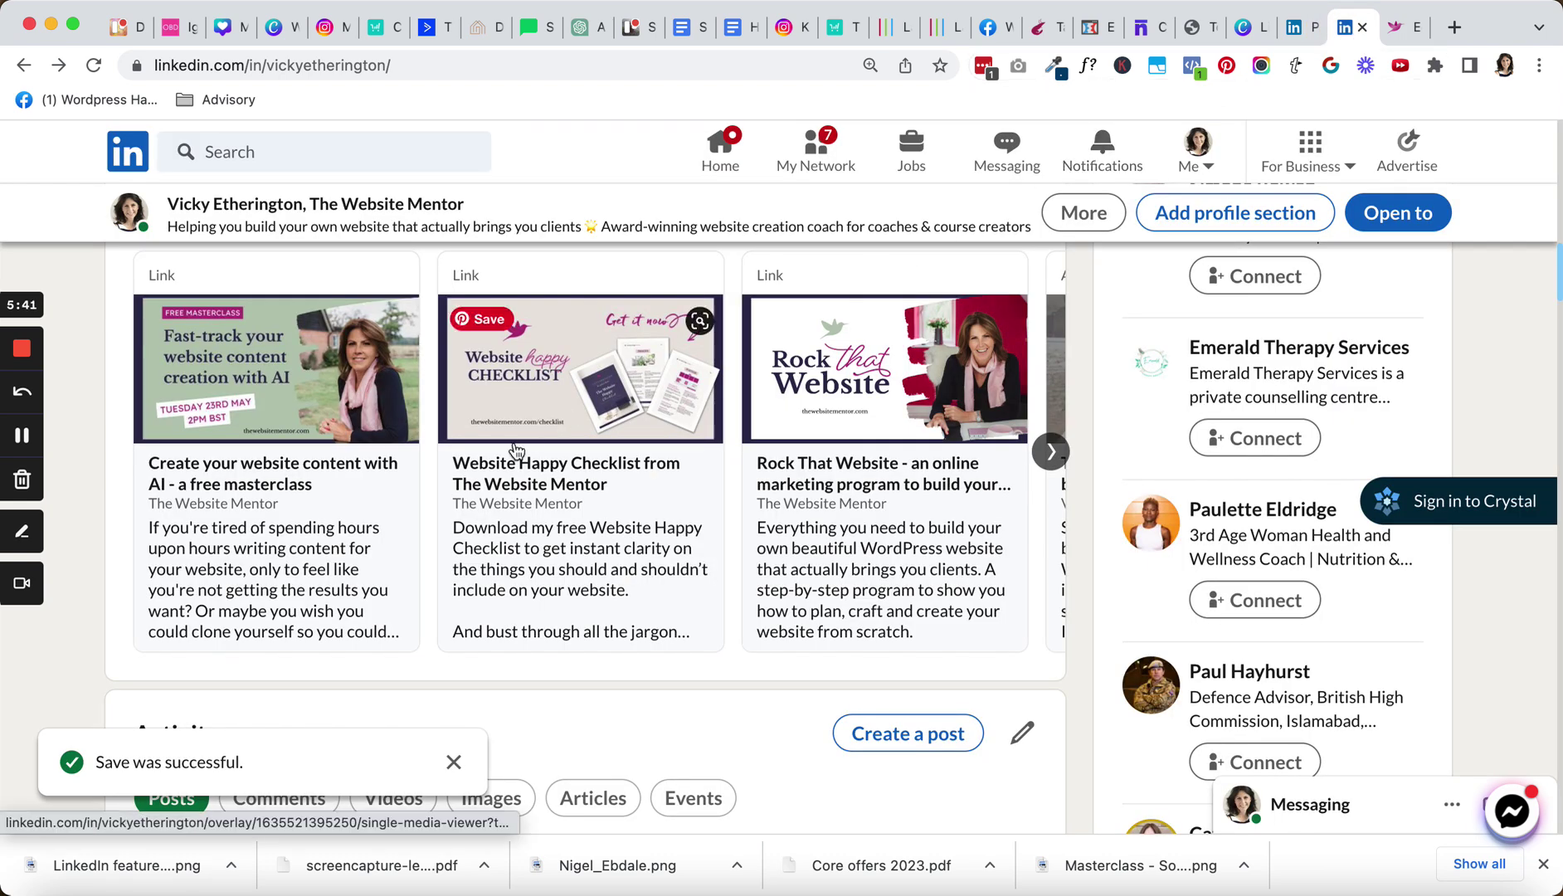
pyautogui.scroll(2, 314, 513)
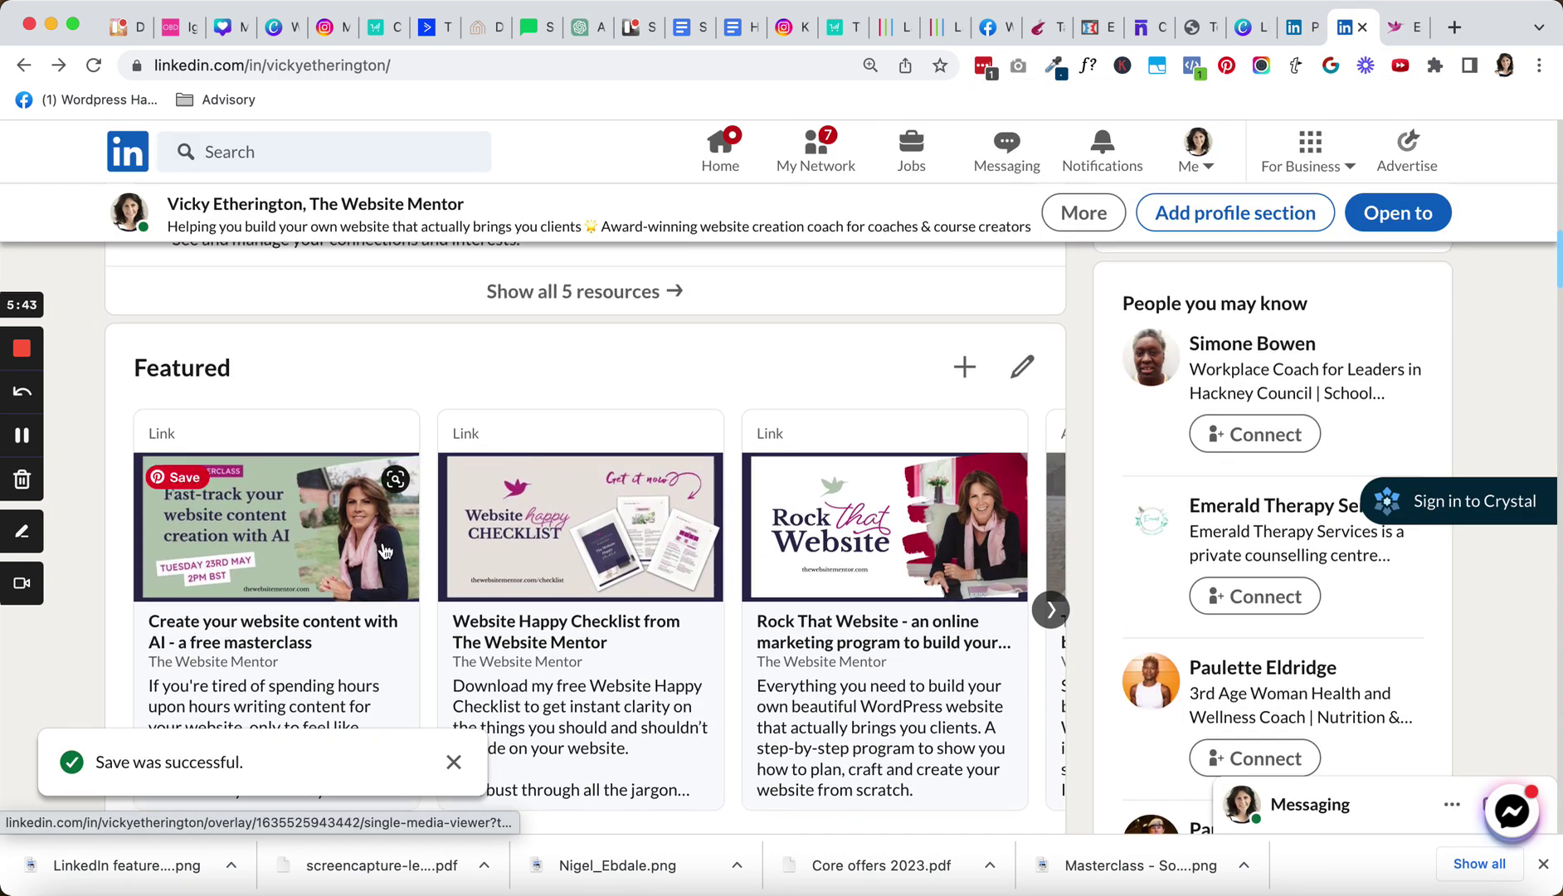